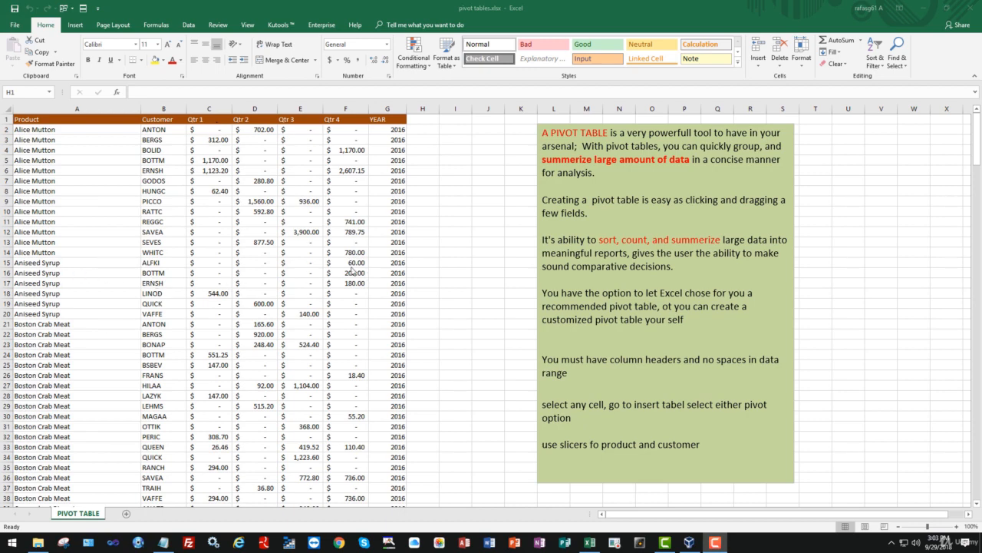
- Insert a blank row above row 15 and select the separated data block A1:G14
left_click(8, 262)
right_click(8, 262)
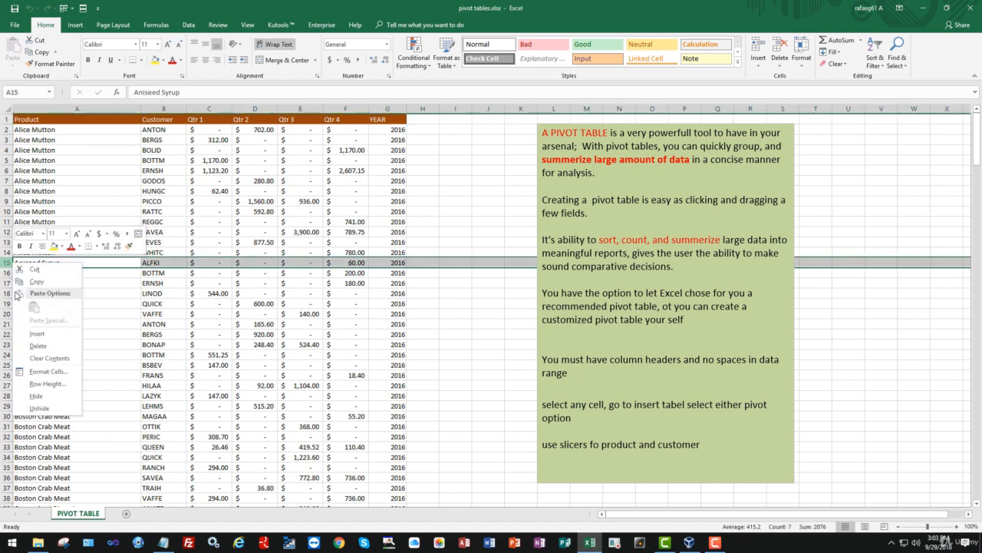
left_click(46, 334)
left_click(114, 298)
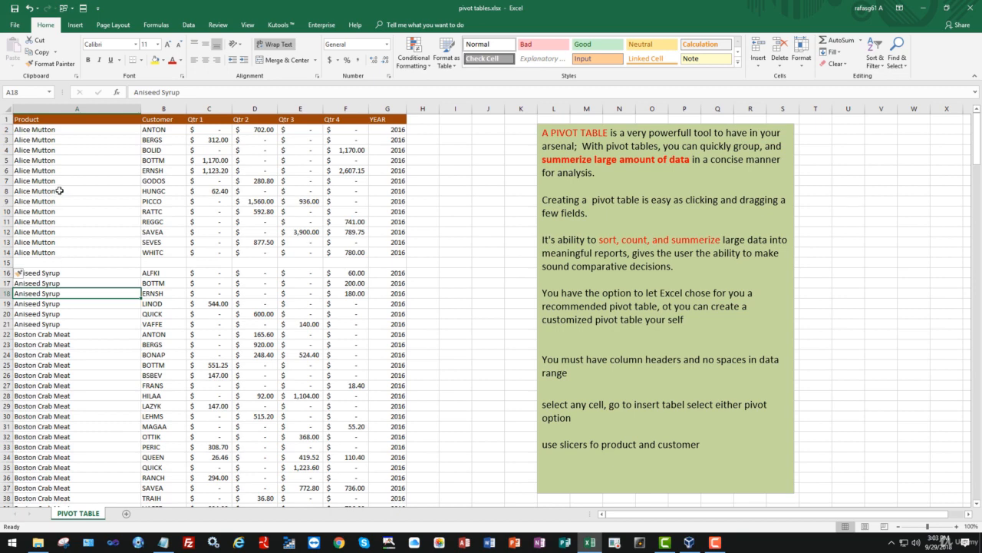
left_click_drag(31, 121, 376, 257)
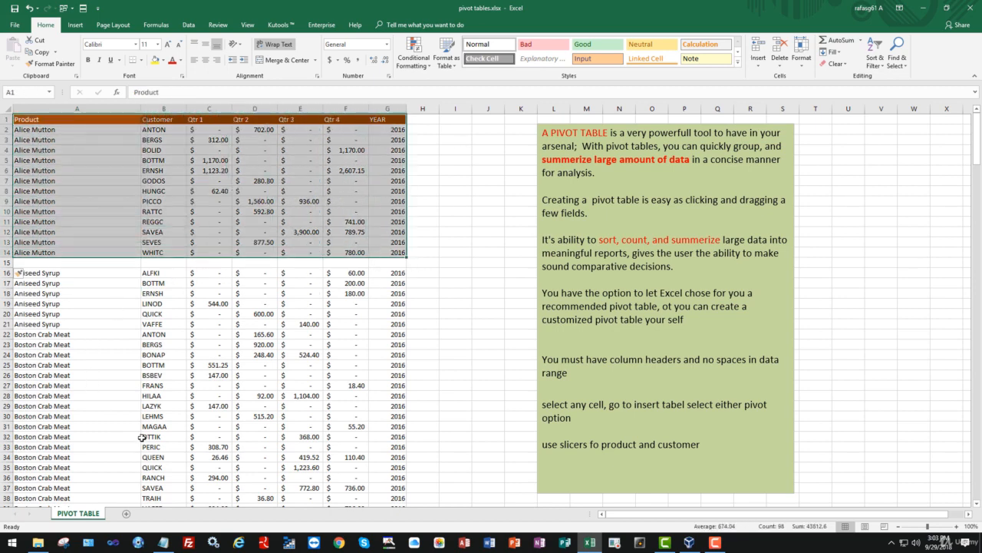
- Undo the row insertion in the source data
left_click(29, 9)
left_click(238, 335)
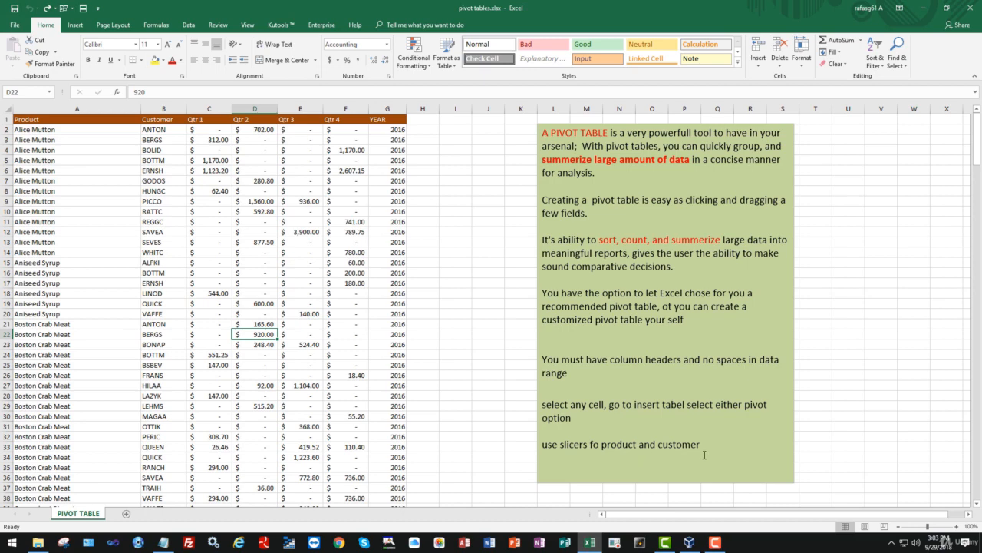
- Examine the source data down to its last record and return to the first row
left_click(425, 121)
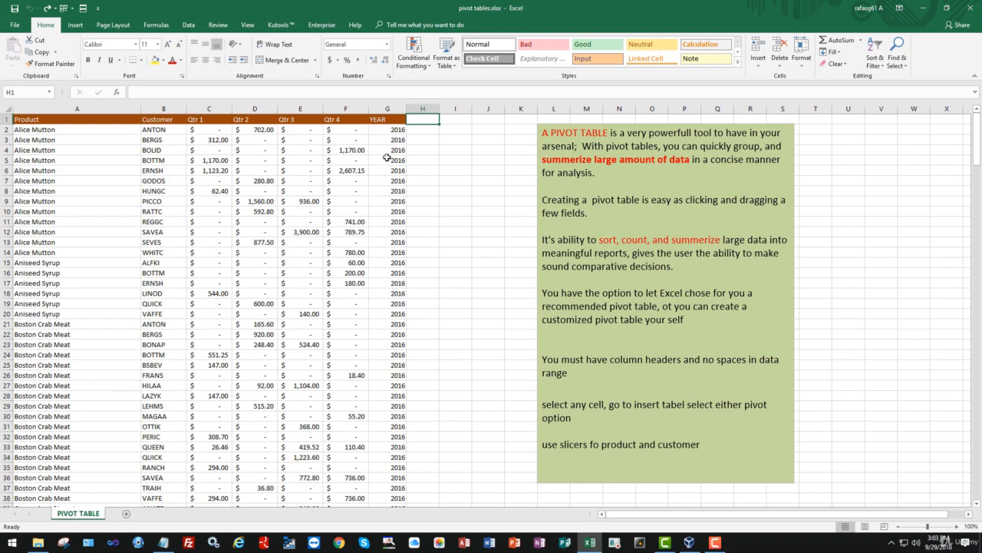
scroll(463, 225, "down", 6)
scroll(463, 225, "down", 20)
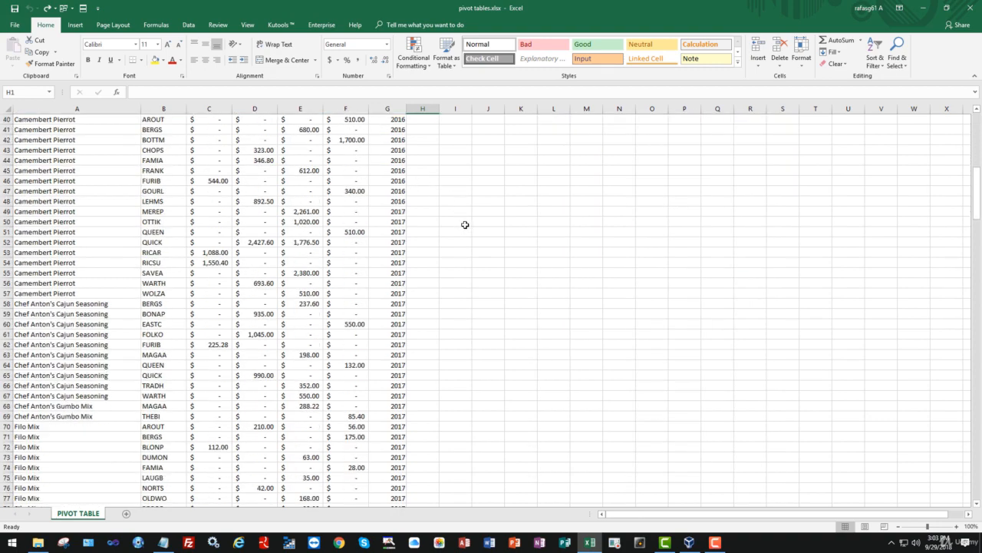
scroll(468, 215, "down", 20)
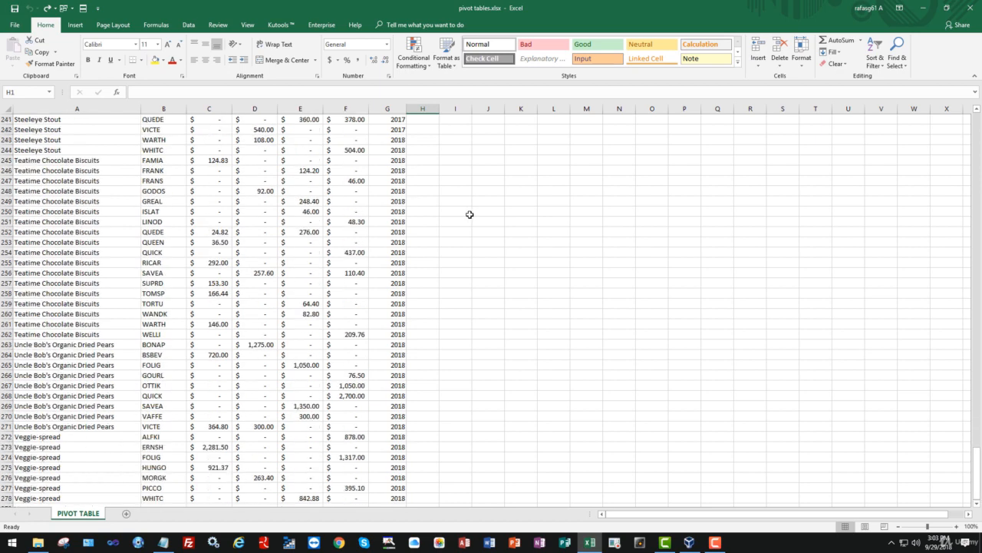
scroll(470, 214, "down", 6)
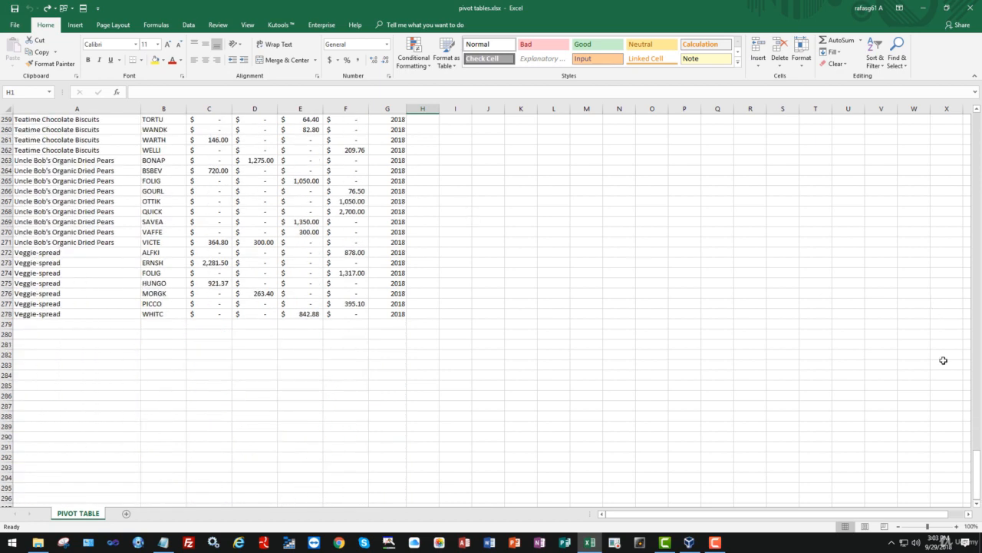
left_click_drag(979, 458, 950, 94)
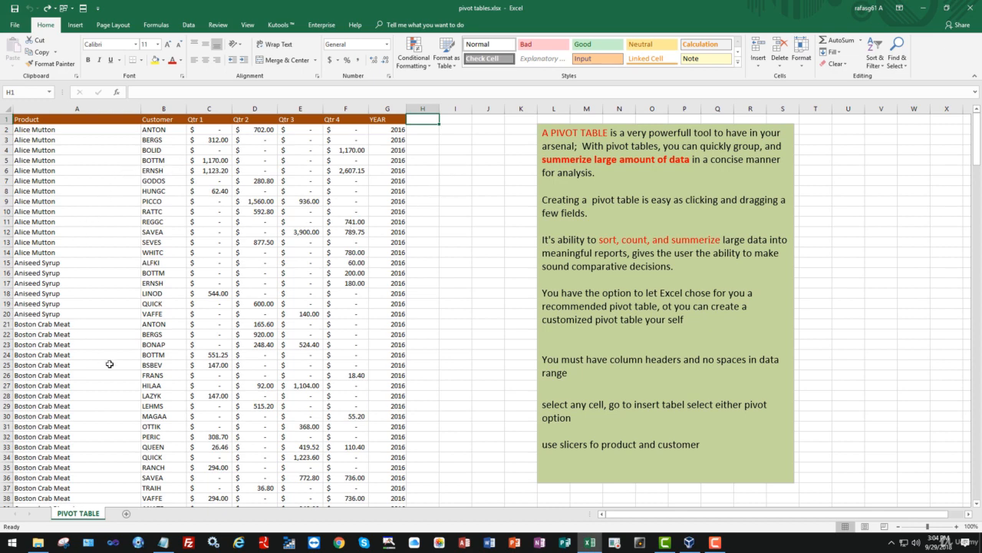
left_click(450, 254)
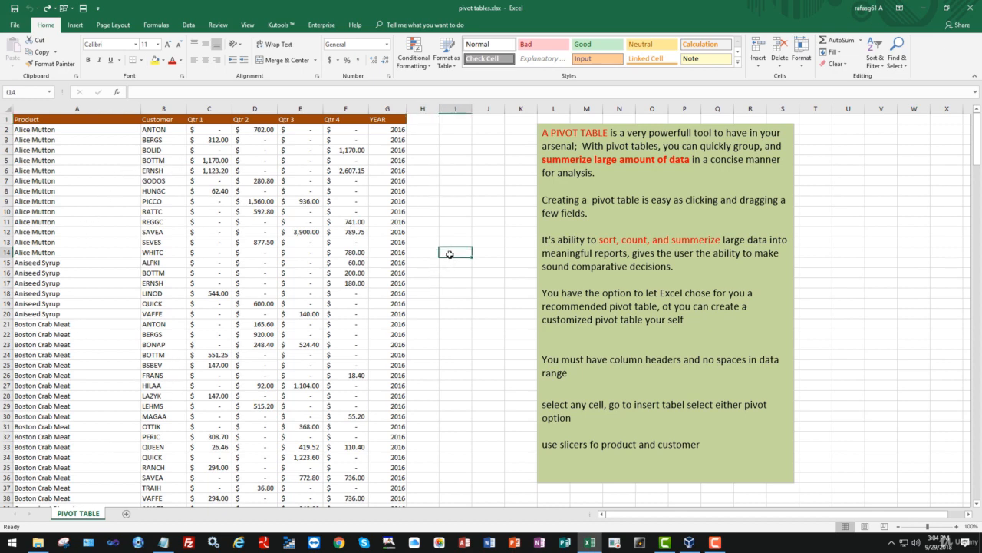
- Open the recommended pivot tables for the source data and enlarge the dialog to fit the full preview
left_click(174, 220)
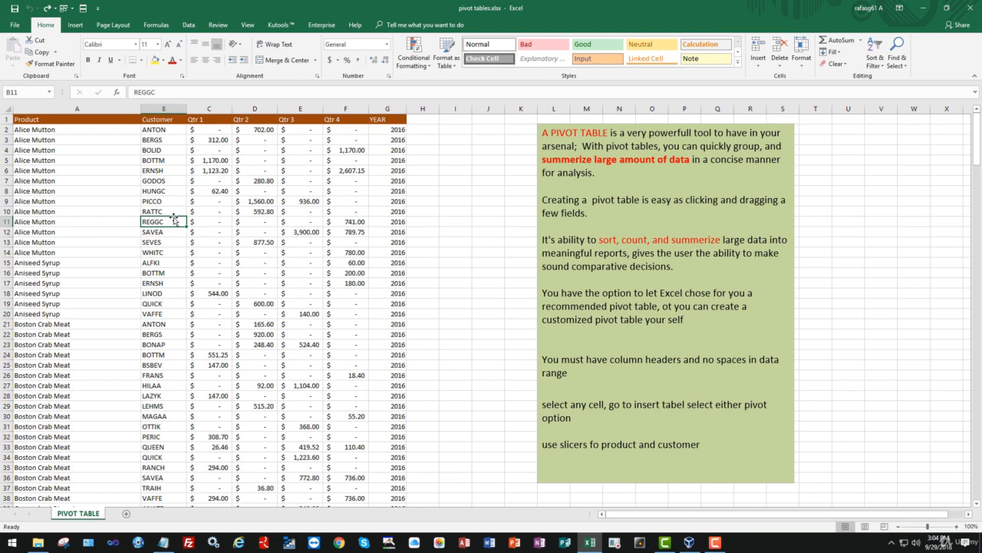
left_click(75, 25)
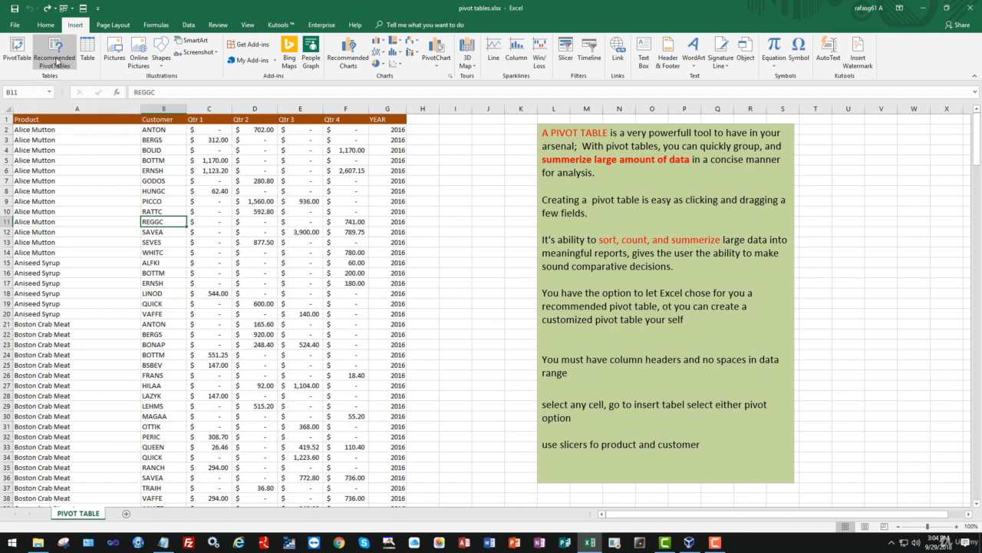
left_click(55, 59)
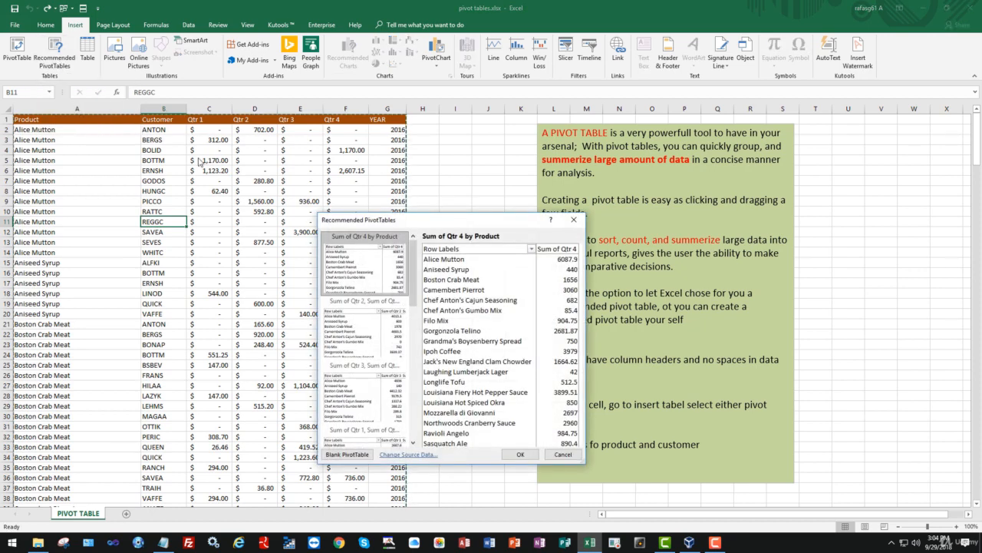
left_click_drag(414, 223, 372, 150)
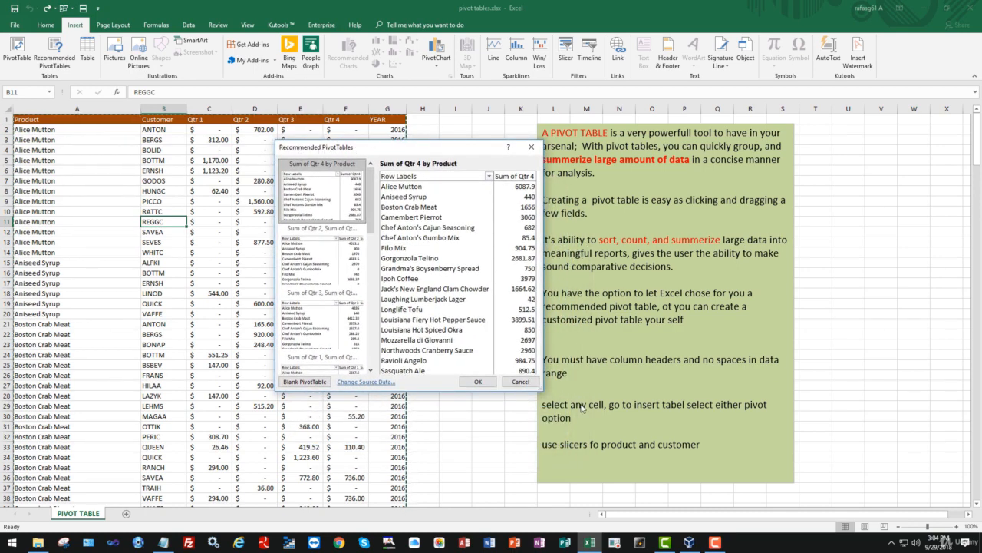
left_click_drag(544, 390, 803, 390)
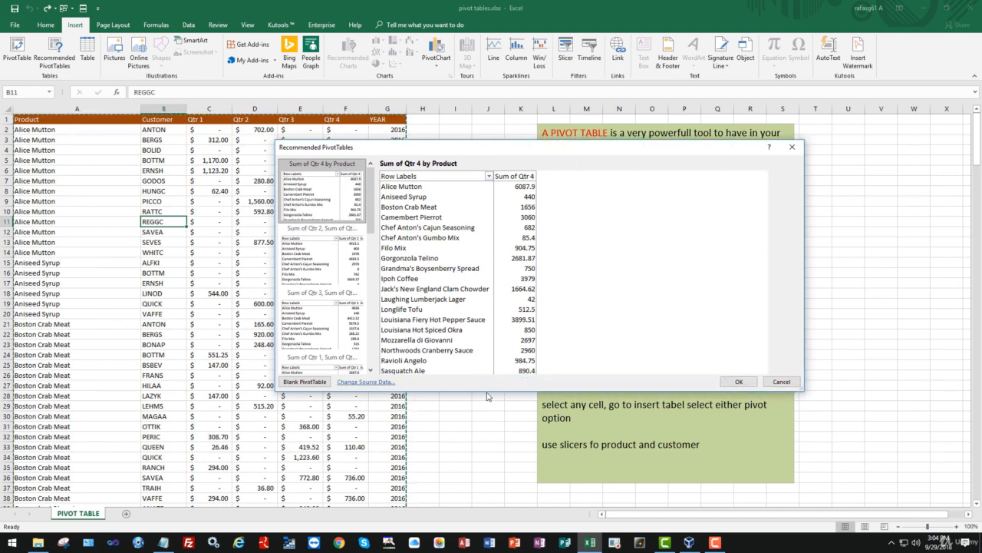
left_click_drag(488, 396, 468, 471)
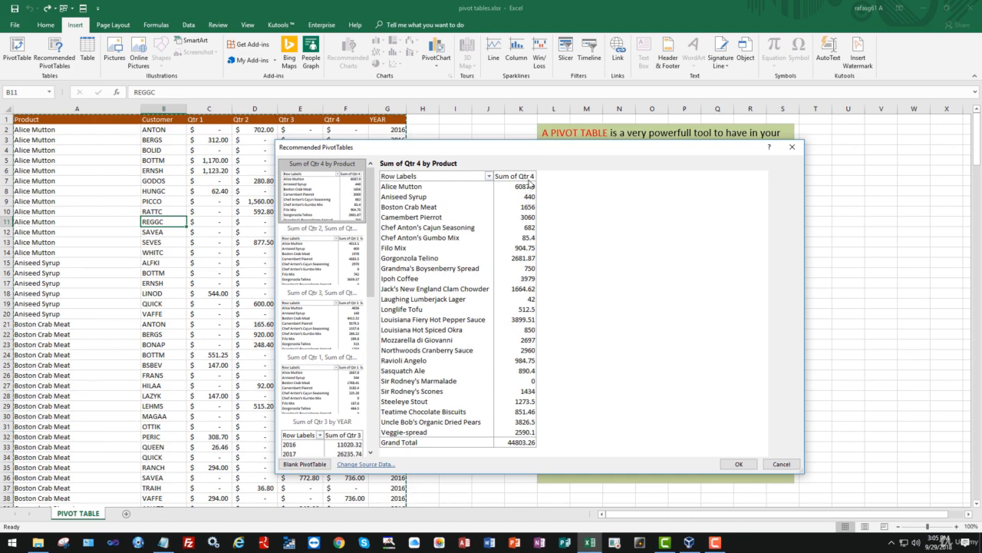
- Preview the recommended quarter-sum layouts by Product and by YEAR
left_click(315, 251)
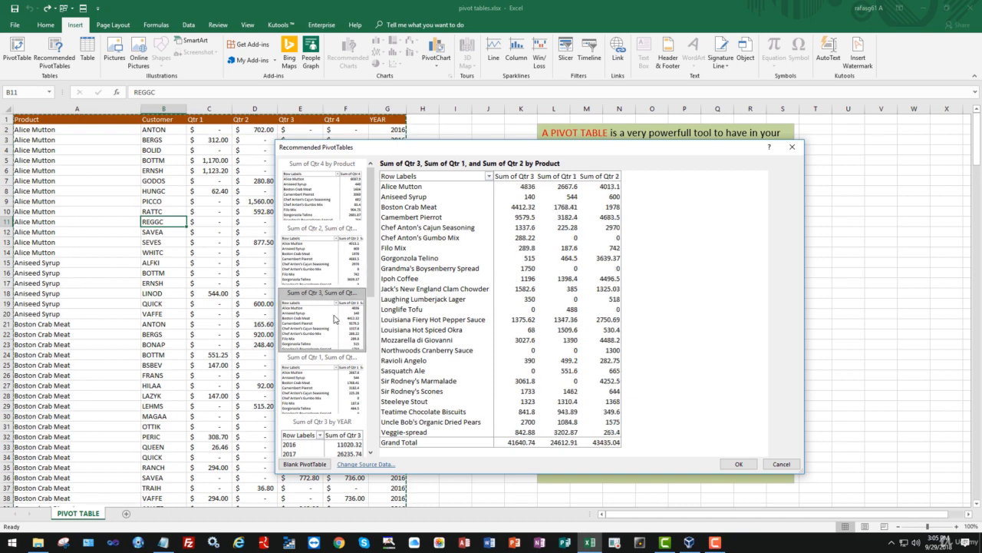
left_click(347, 377)
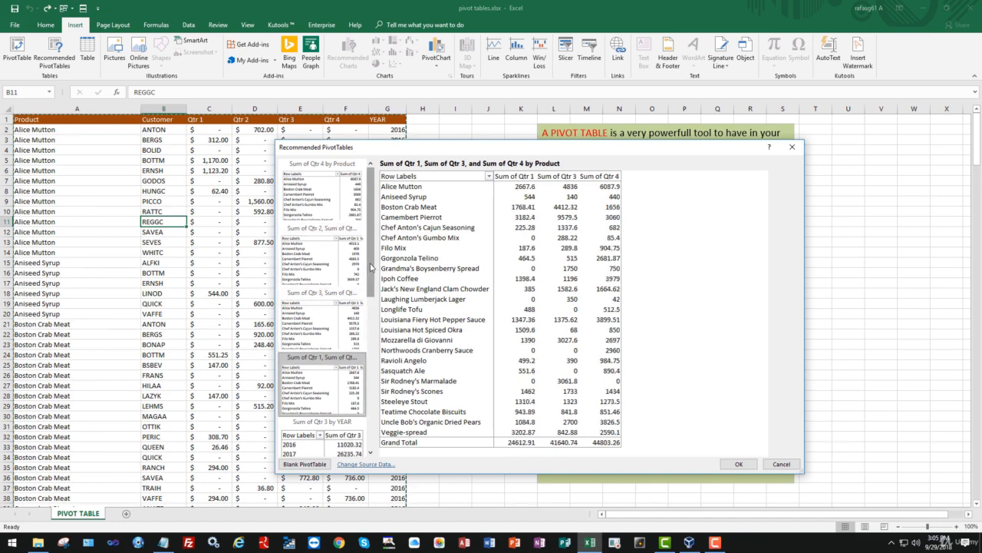
left_click_drag(373, 267, 373, 362)
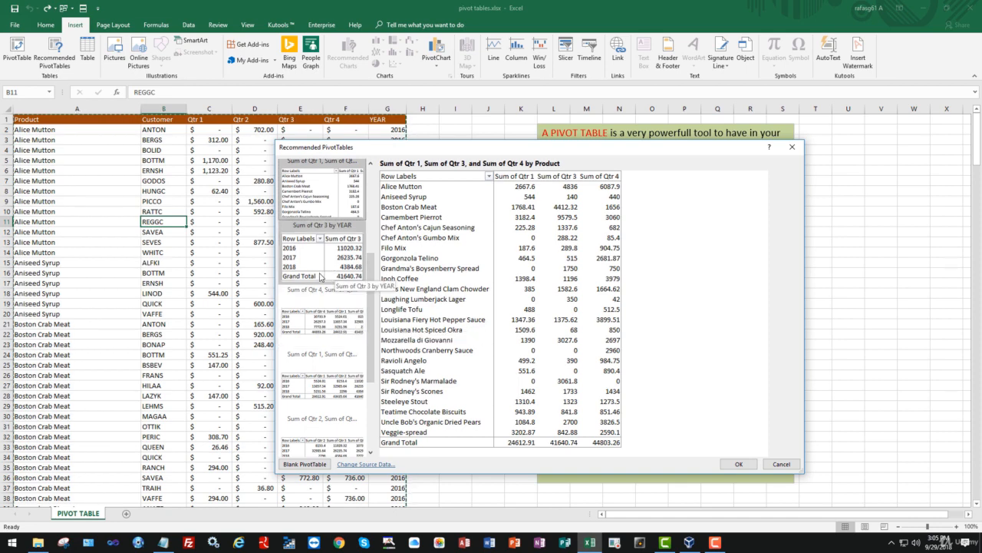
left_click(328, 264)
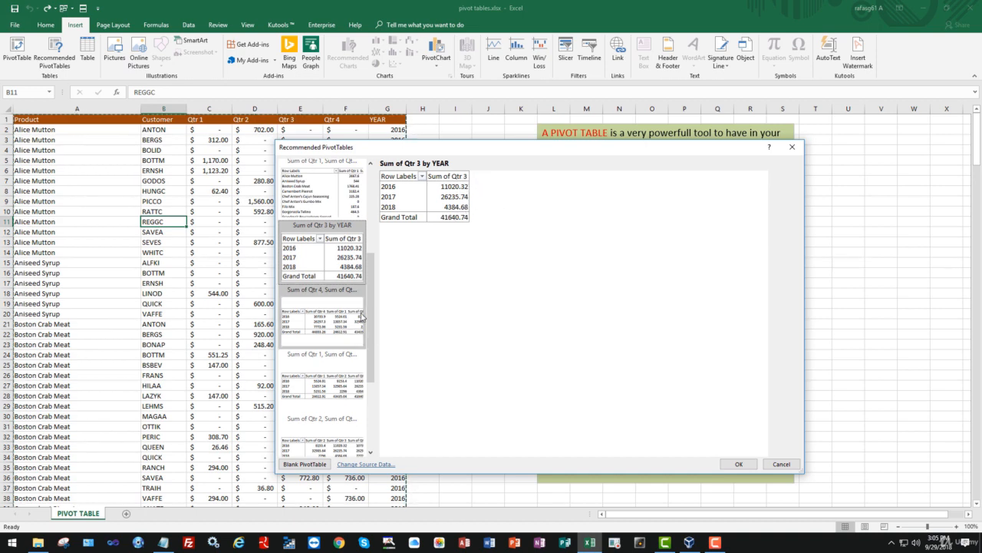
left_click(346, 322)
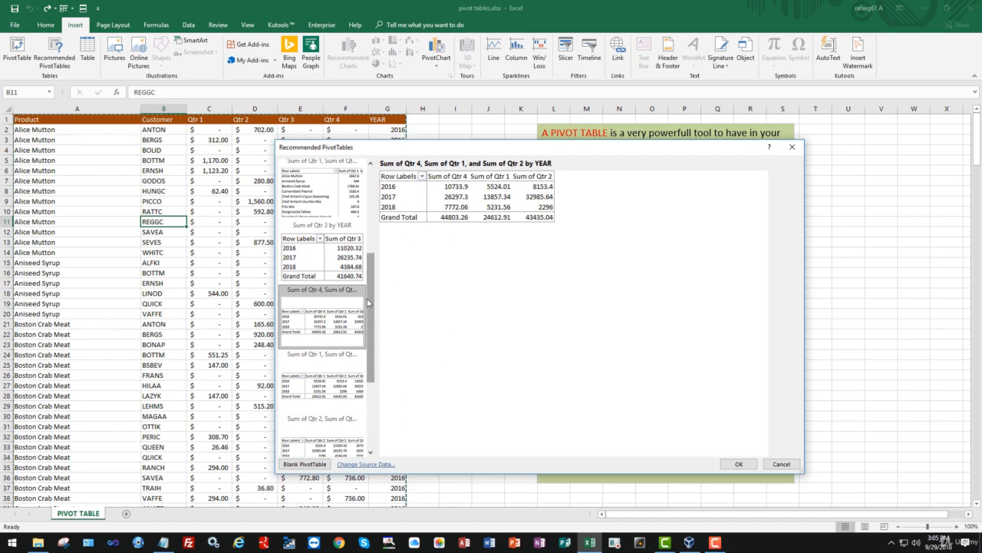
- Create the recommended pivot table "Sum of Qtr 1, Sum of Qtr 2, and Sum of Qtr 3 by YEAR"
left_click_drag(372, 334, 371, 387)
left_click(321, 246)
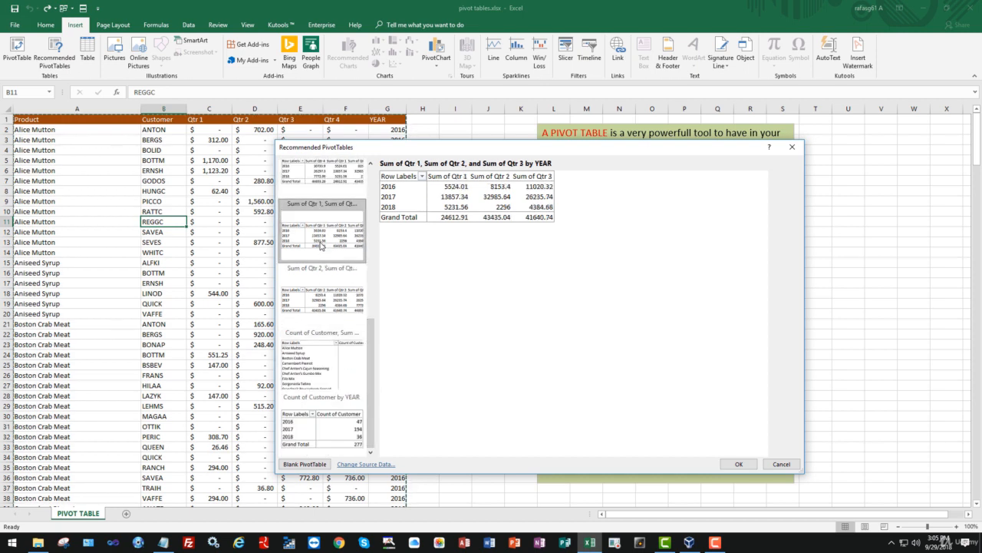
left_click(736, 464)
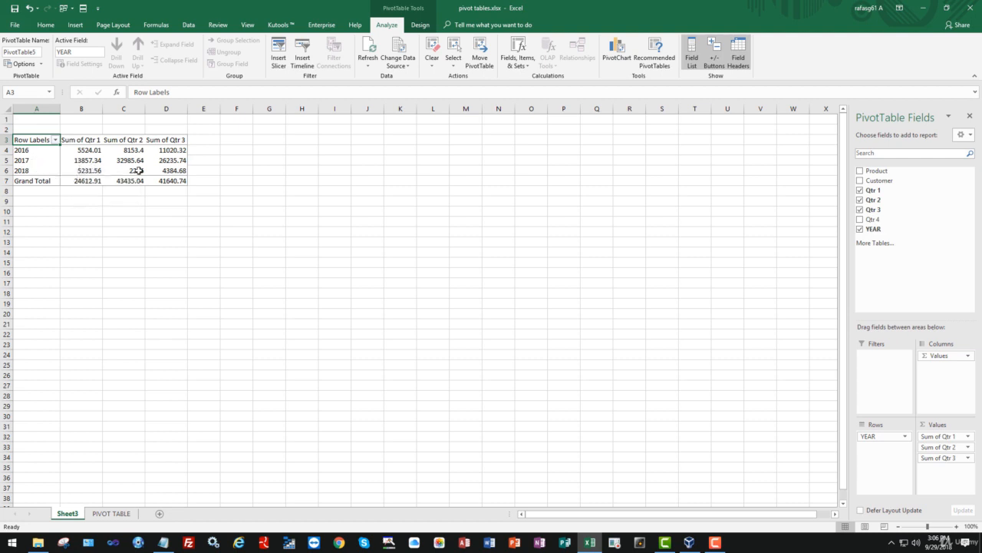
- Delete the worksheet holding the recommended pivot table
mouse_move(139, 170)
right_click(74, 514)
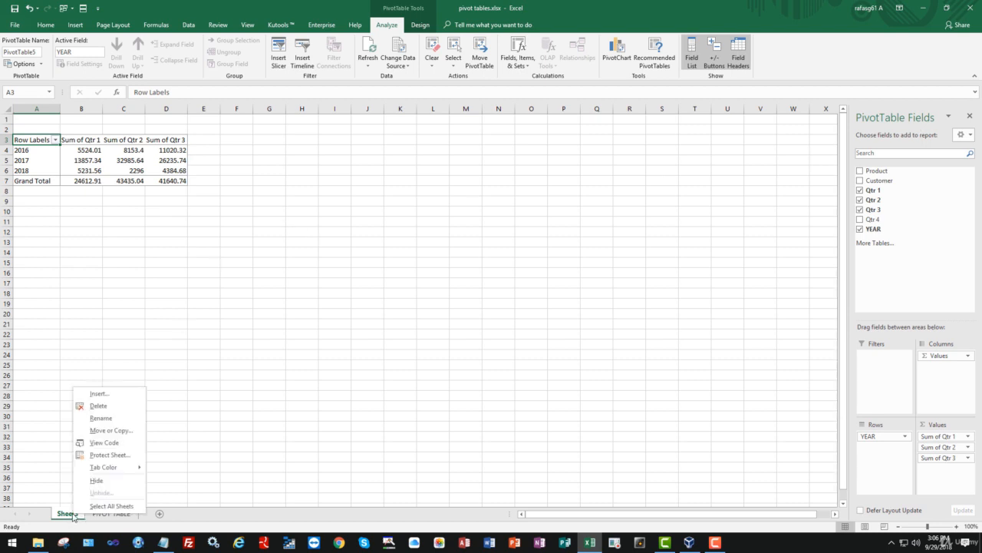
left_click(133, 411)
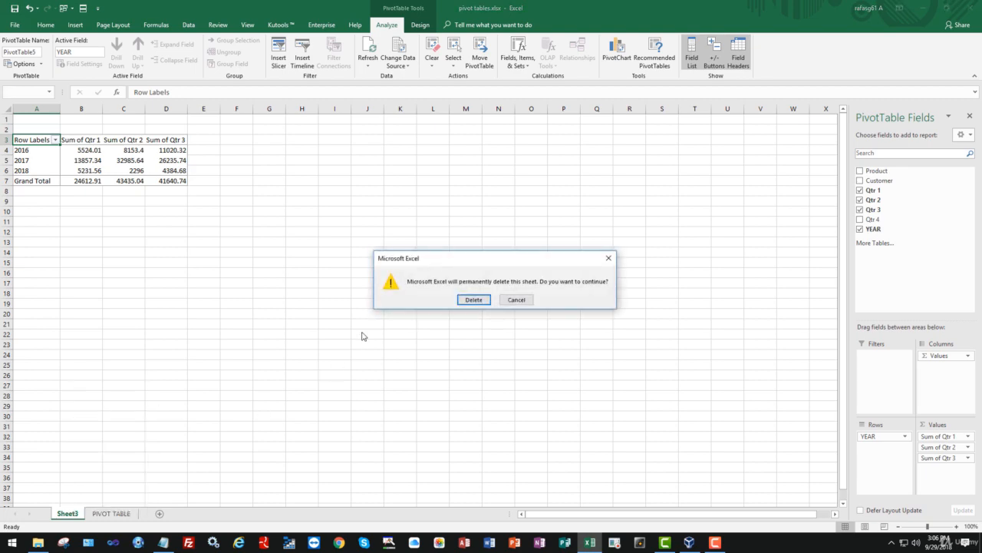
left_click(474, 300)
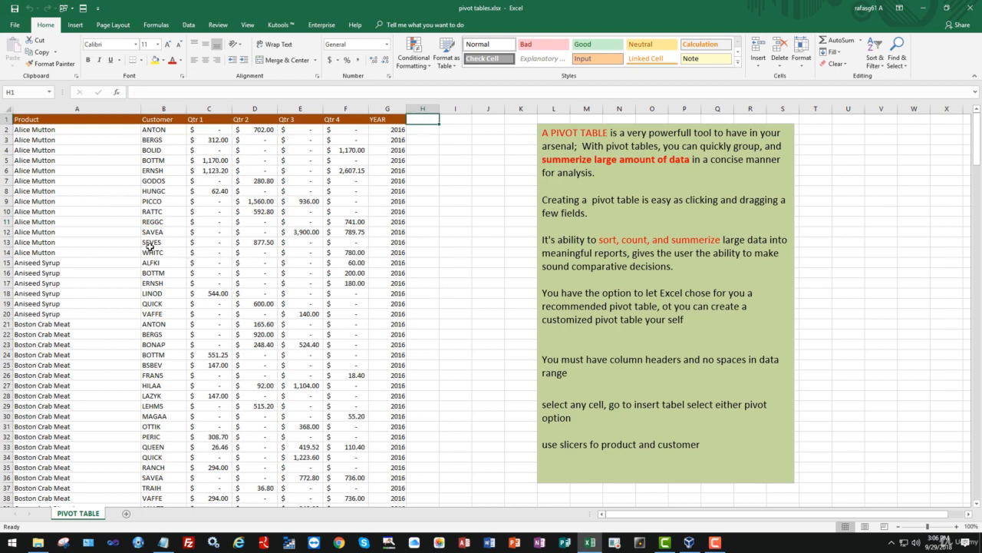
- Create a blank pivot table on a new worksheet from the range 'PIVOT TABLE'!$A$1:$G$278
left_click_drag(151, 249, 151, 244)
left_click(288, 310)
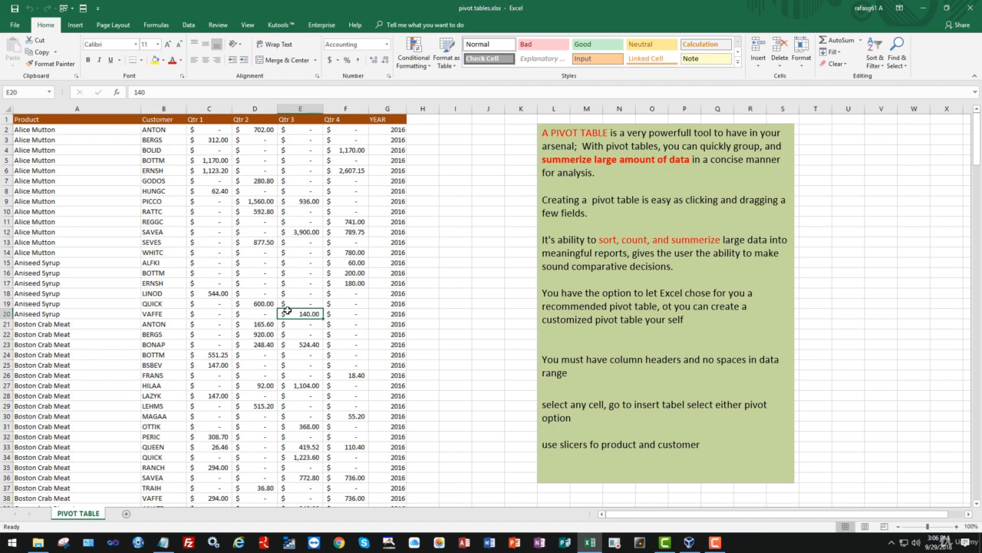
left_click(224, 201)
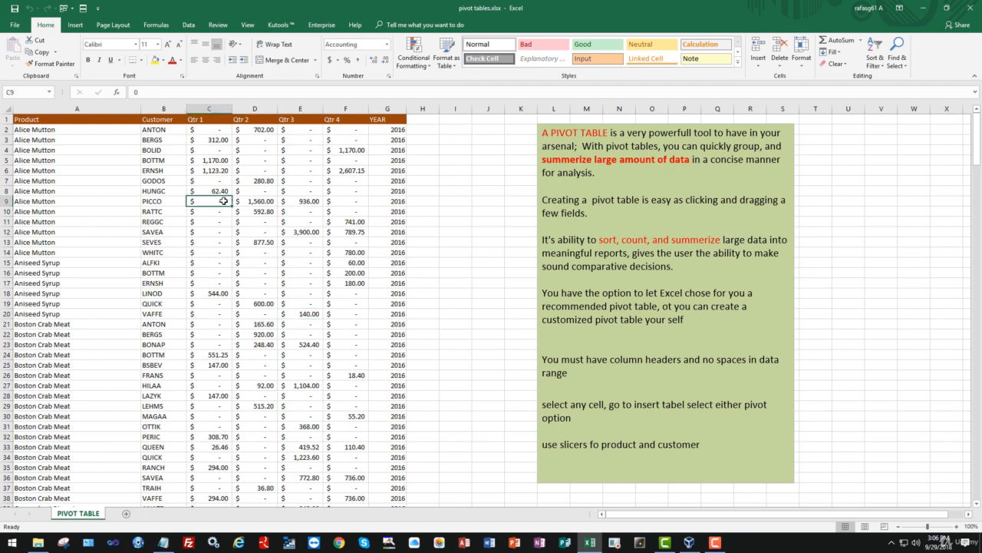
left_click(77, 26)
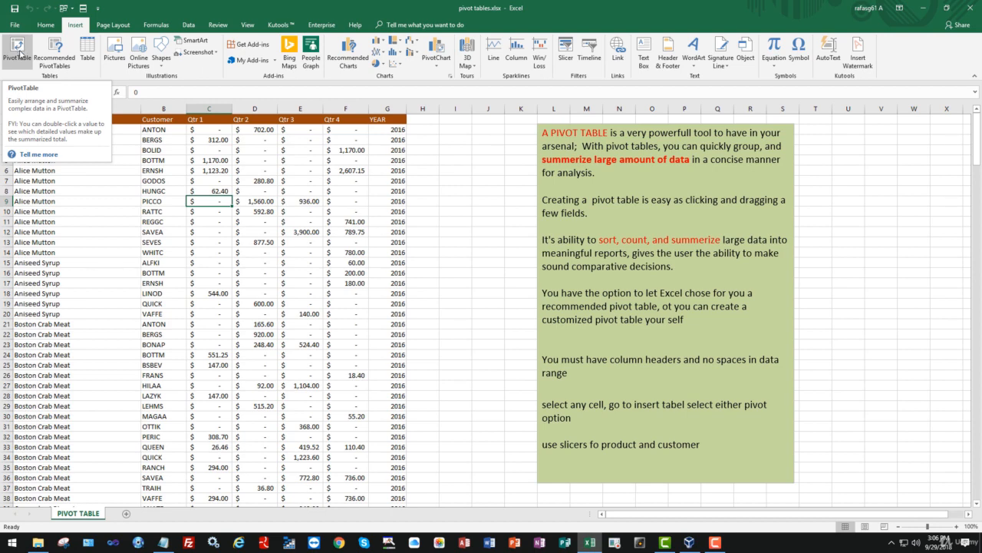
left_click(18, 54)
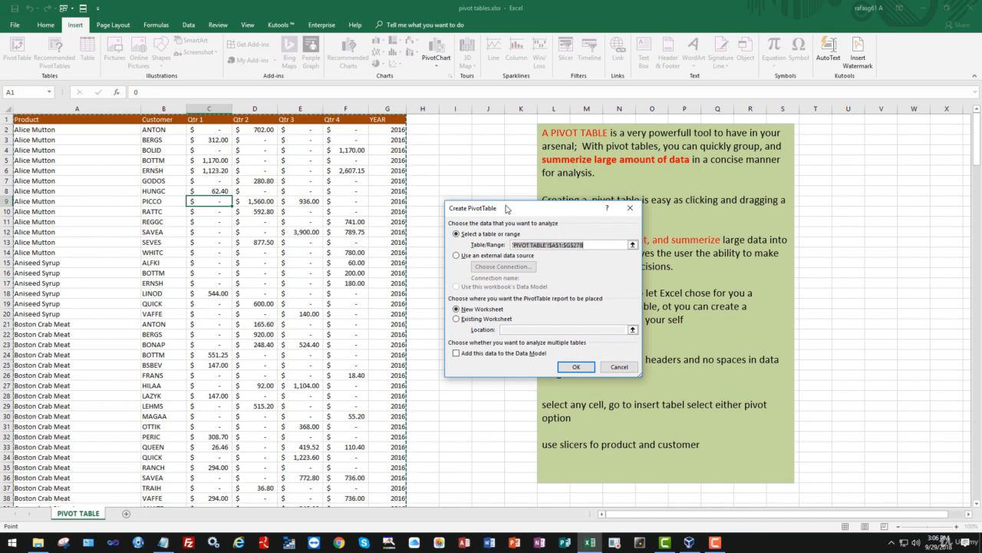
left_click_drag(507, 207, 489, 181)
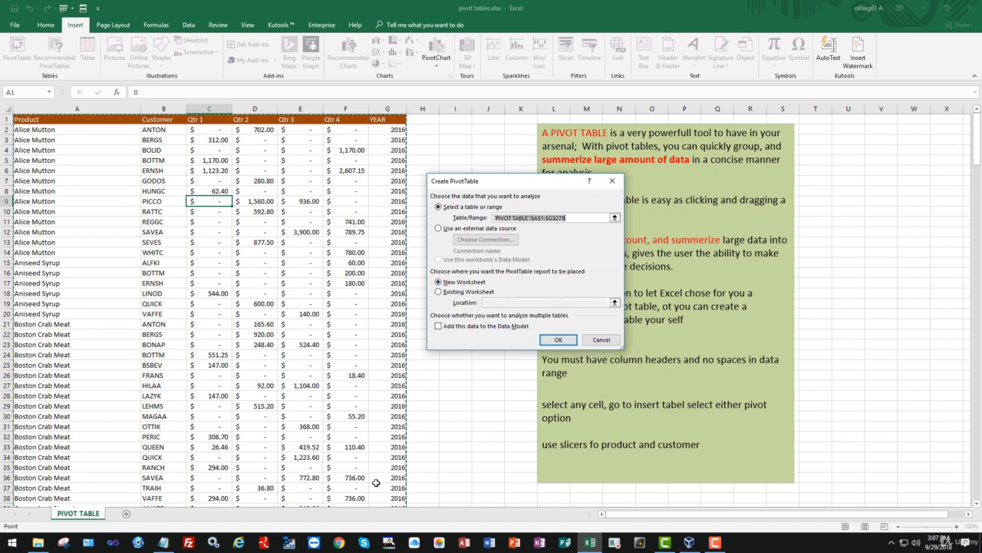
left_click(558, 340)
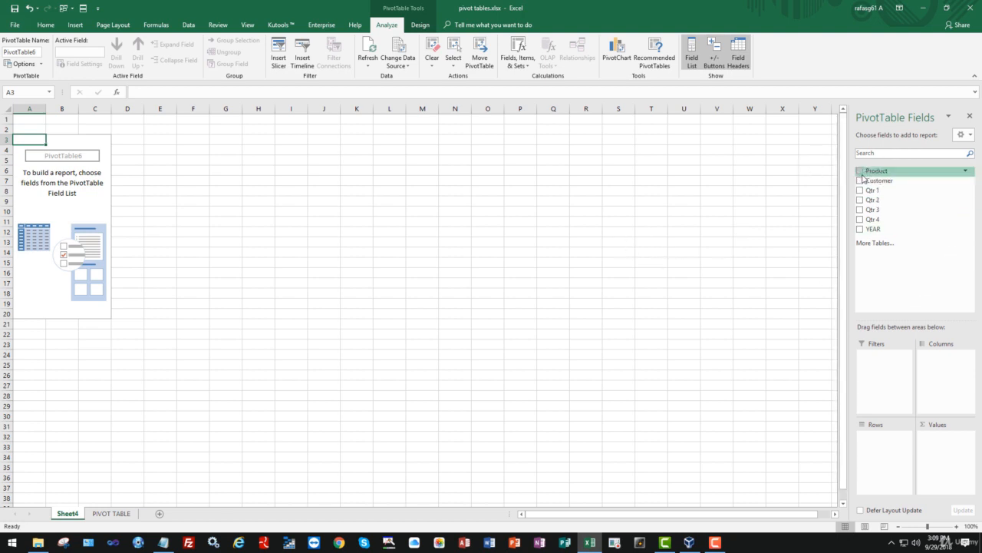
- Add the Product field to the pivot table's rows and compare it with the Product column on the PIVOT TABLE sheet
left_click(859, 171)
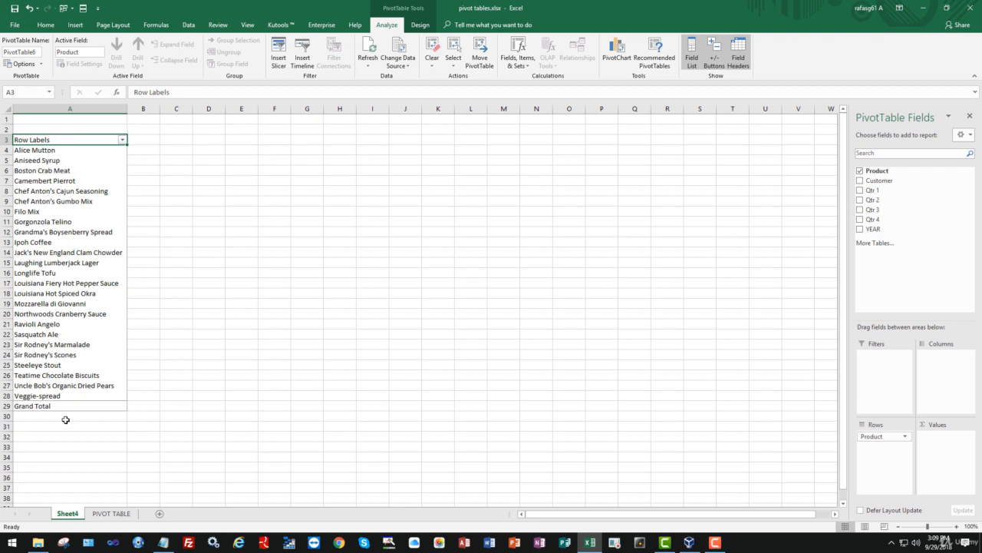
left_click(113, 513)
left_click_drag(58, 129, 83, 377)
left_click(65, 265)
left_click(68, 513)
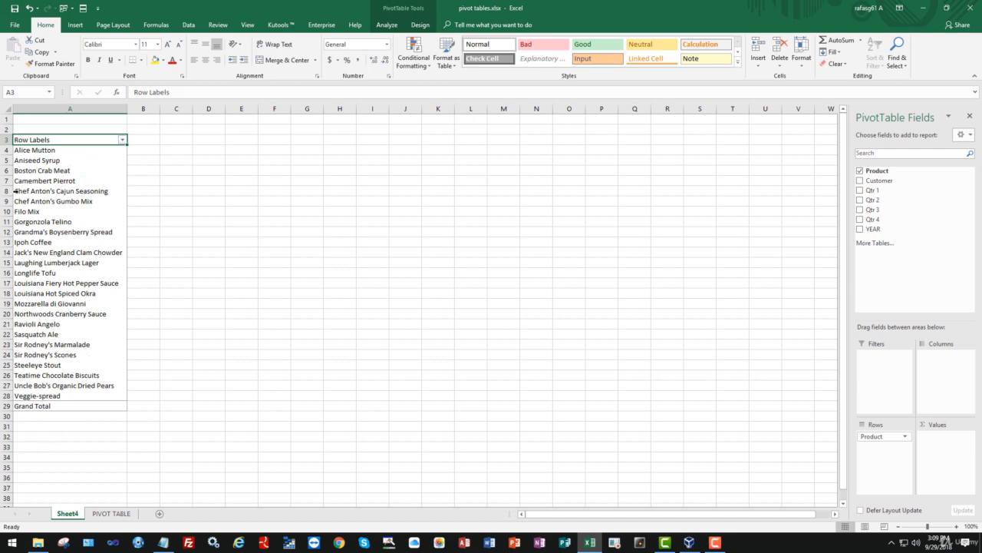
- Remove the Product field from the pivot table and add it back
left_click(861, 171)
left_click(860, 171)
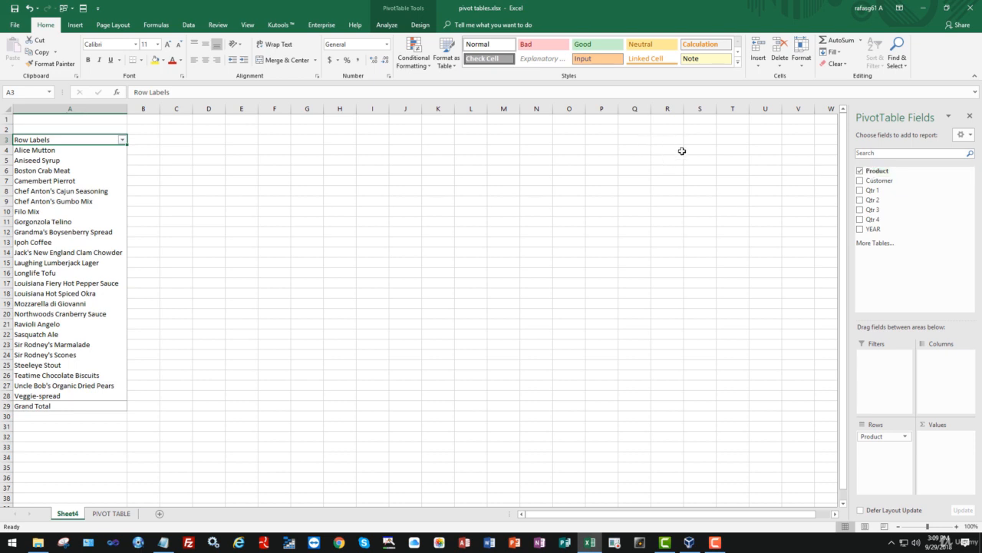
- Re-add the Product field with Customer nested beneath it in the pivot table's rows, and compare the grouping with the PIVOT TABLE sheet
left_click(868, 172)
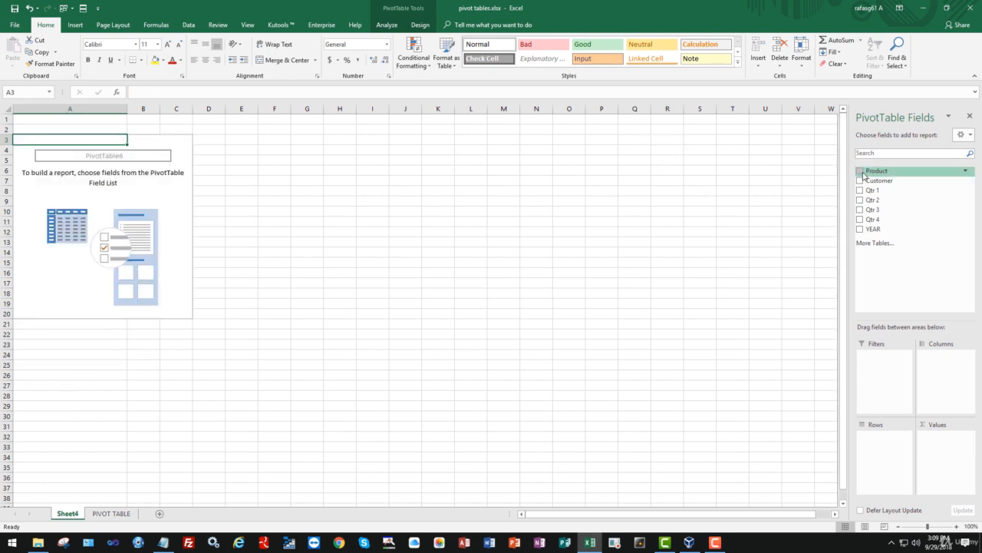
left_click(860, 171)
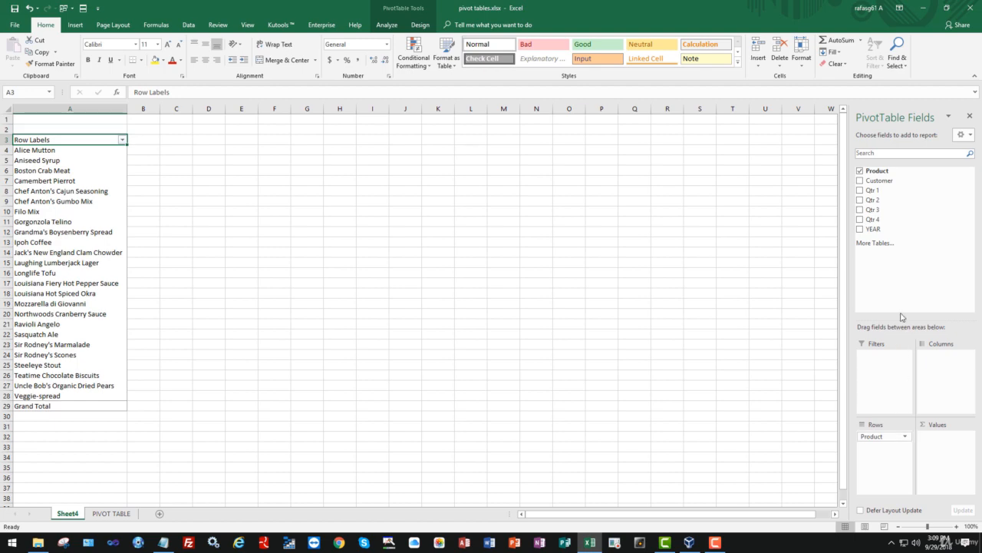
left_click(861, 181)
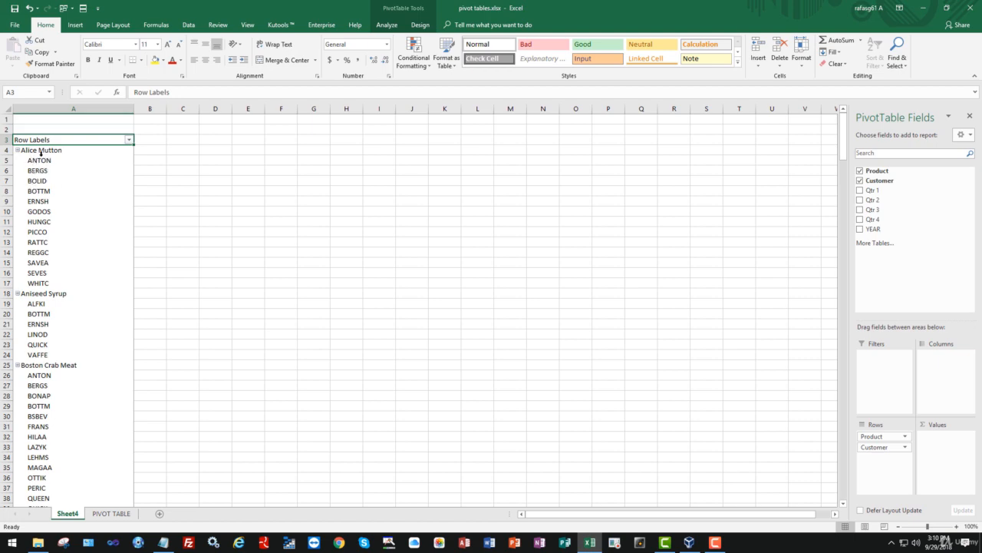
left_click(122, 514)
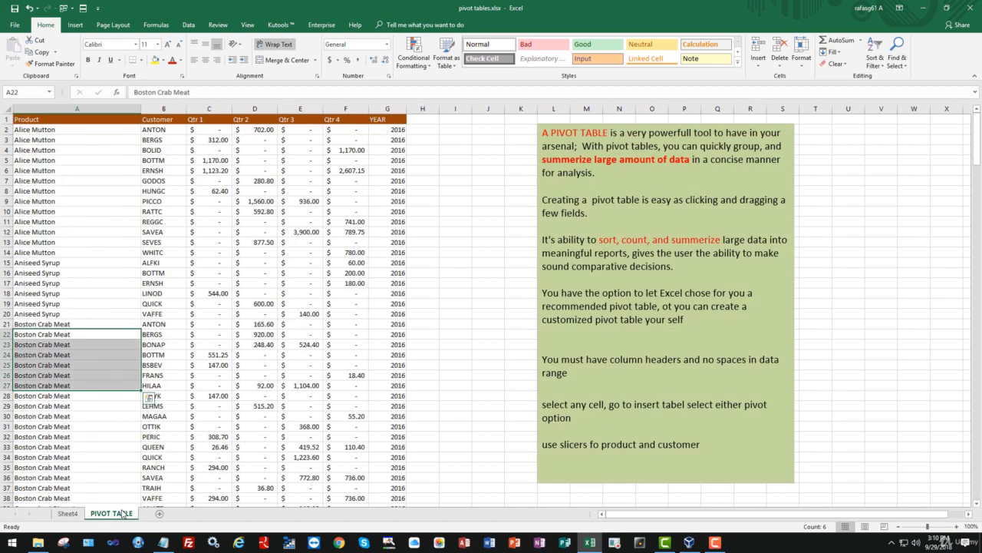
left_click(68, 513)
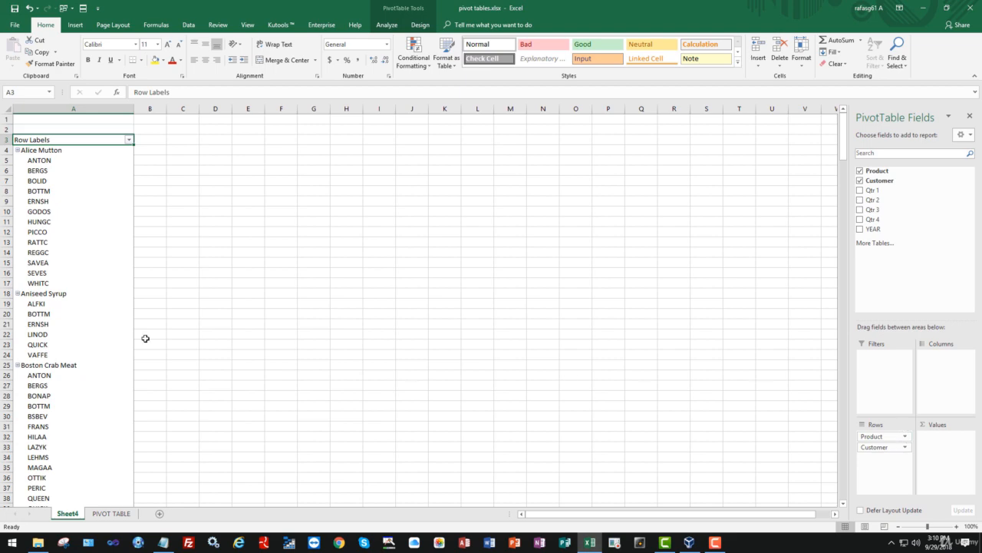
- Try the YEAR field as a summed value and remove it, and take the Customer field out of the rows
left_click(861, 230)
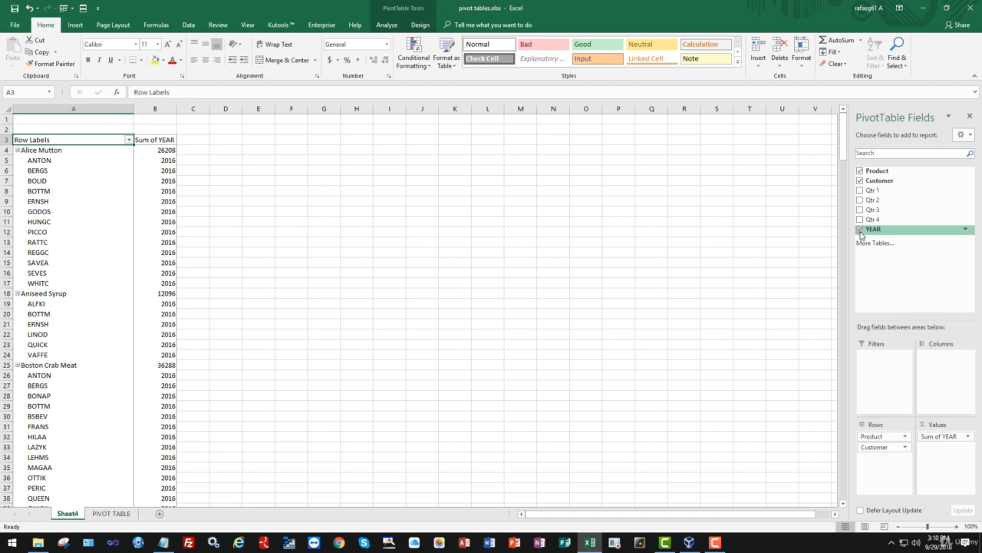
left_click(860, 230)
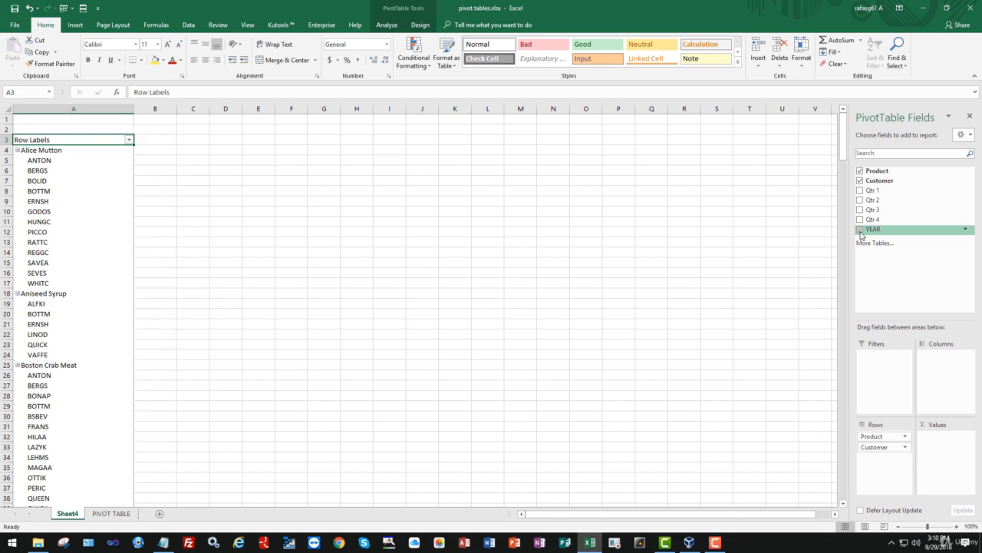
left_click(860, 180)
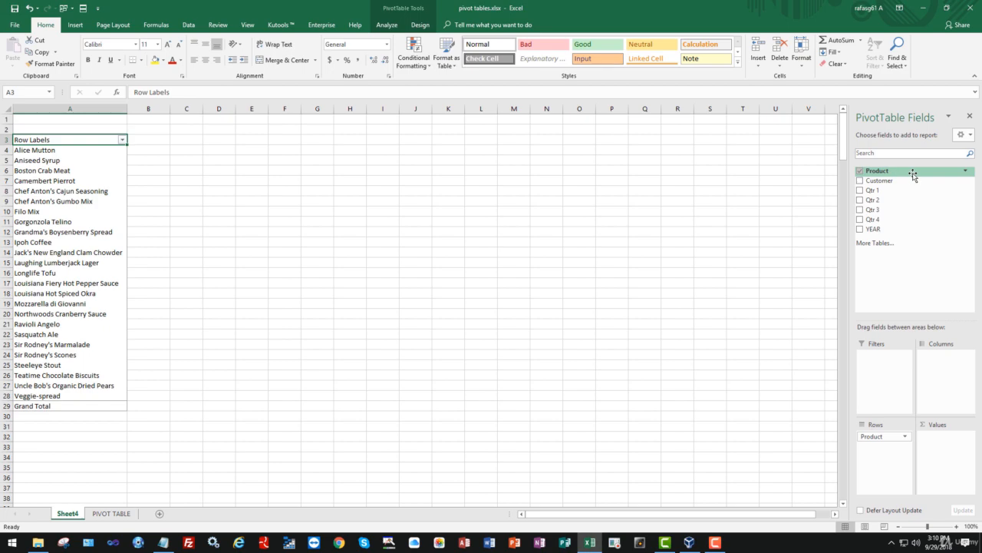
left_click(860, 181)
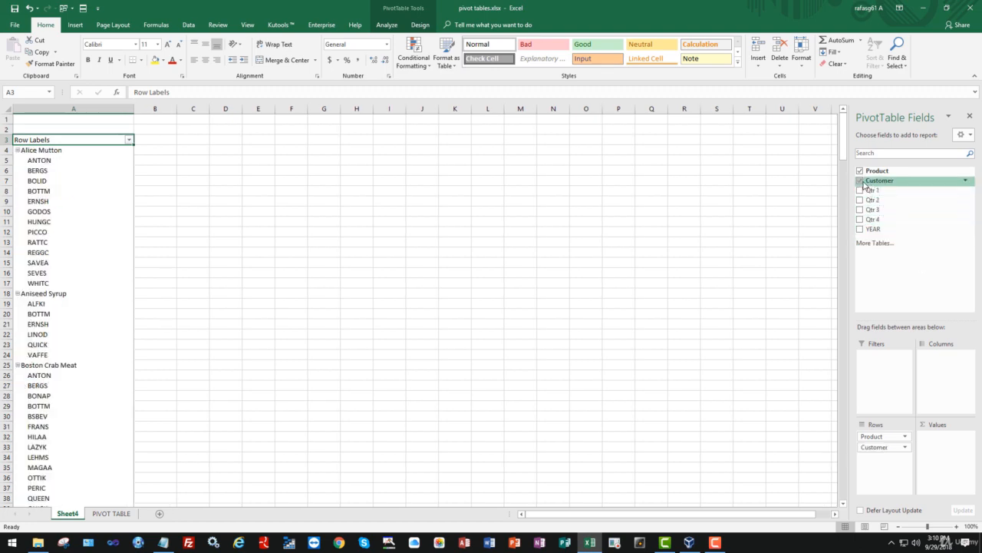
left_click(860, 181)
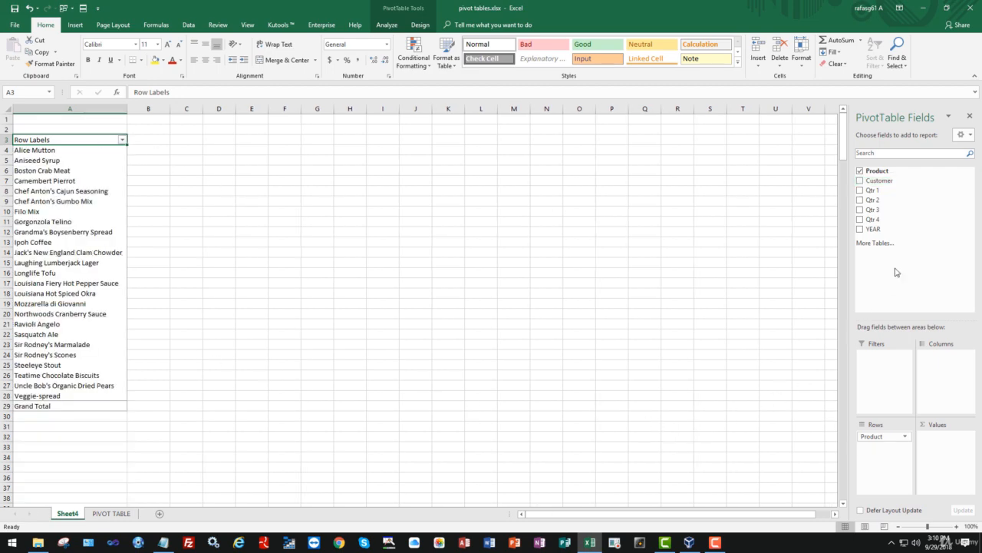
- Add the Qtr 1 field as a summed value per product and compare it with the source data on the PIVOT TABLE sheet
left_click(861, 191)
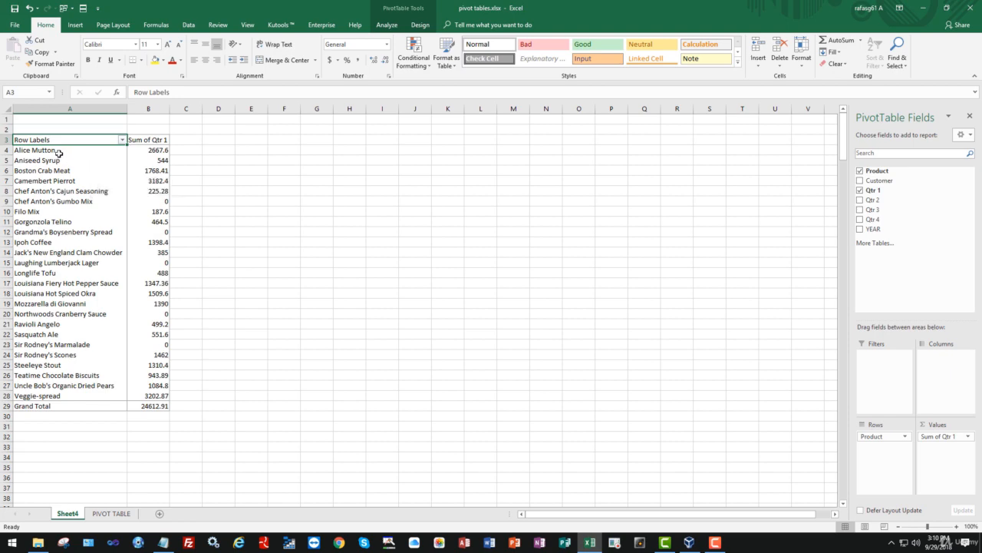
left_click(115, 513)
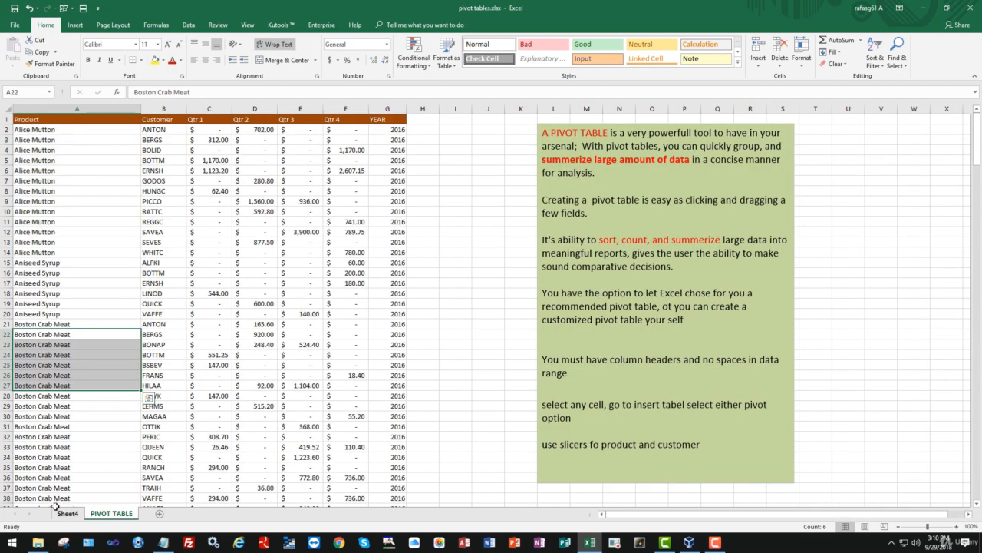
left_click(68, 513)
left_click(111, 514)
left_click(69, 514)
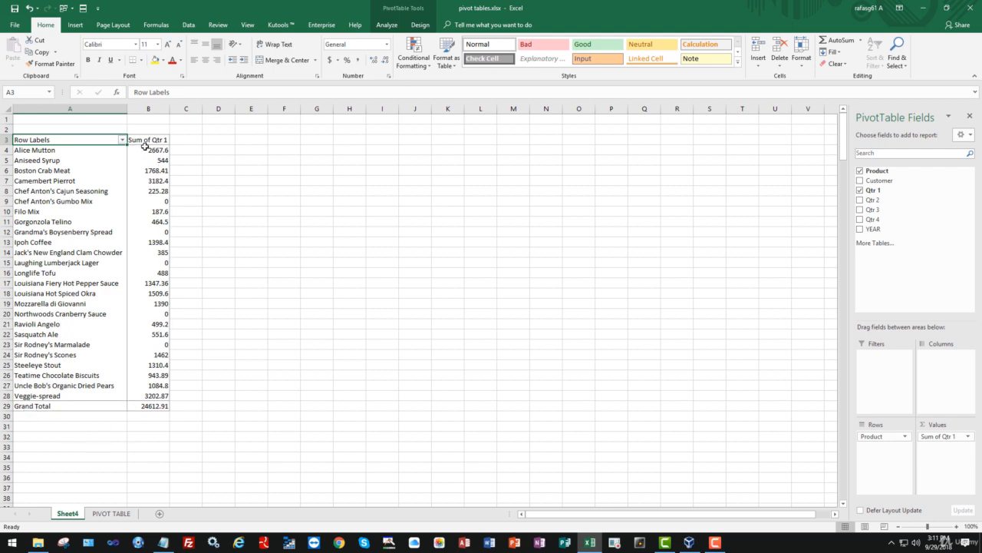
- Add the Qtr 2 field to the pivot table's values and remove it again
mouse_move(145, 146)
left_click(860, 200)
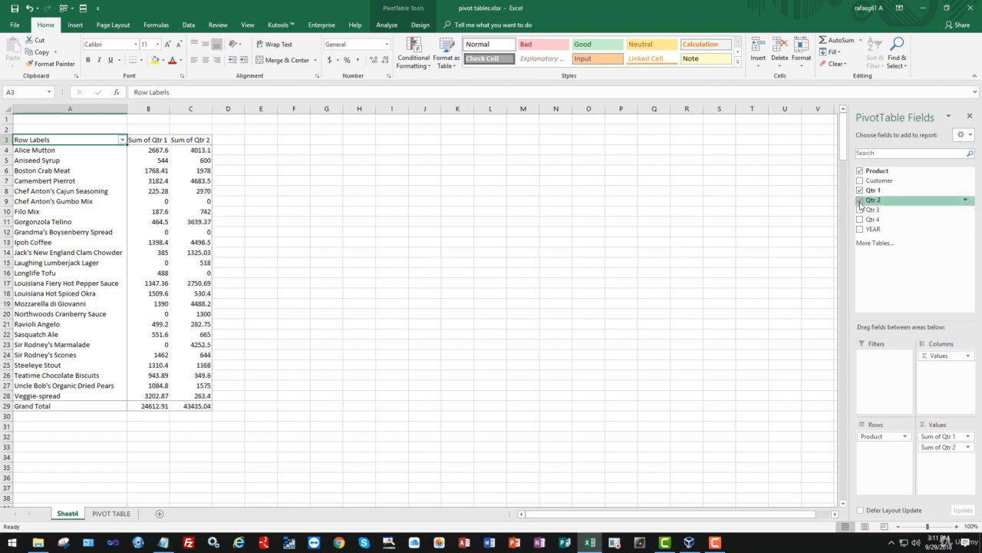
left_click(859, 200)
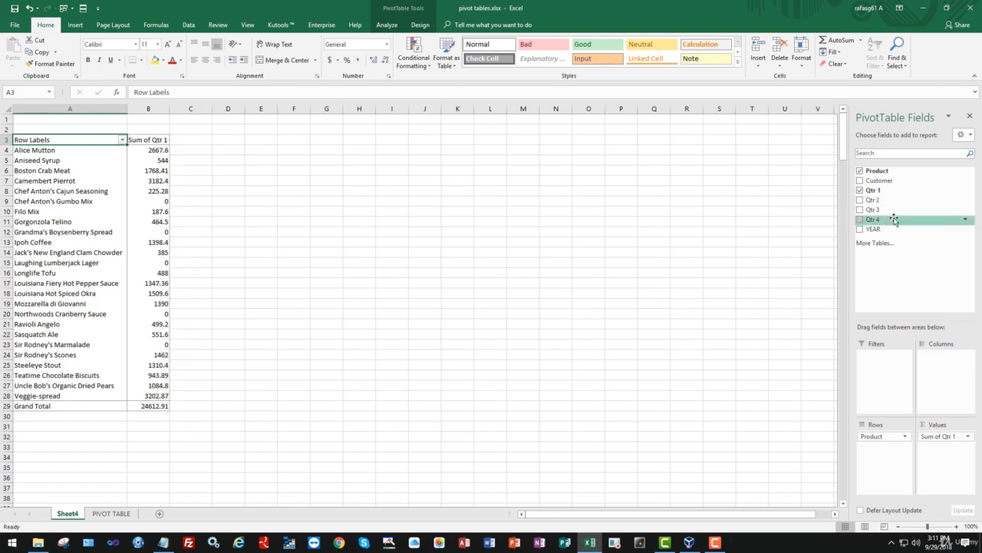
- Place Qtr 2 in the Values area ahead of Qtr 1, and take both quarter fields back out of the pivot table
left_click_drag(893, 203, 943, 439)
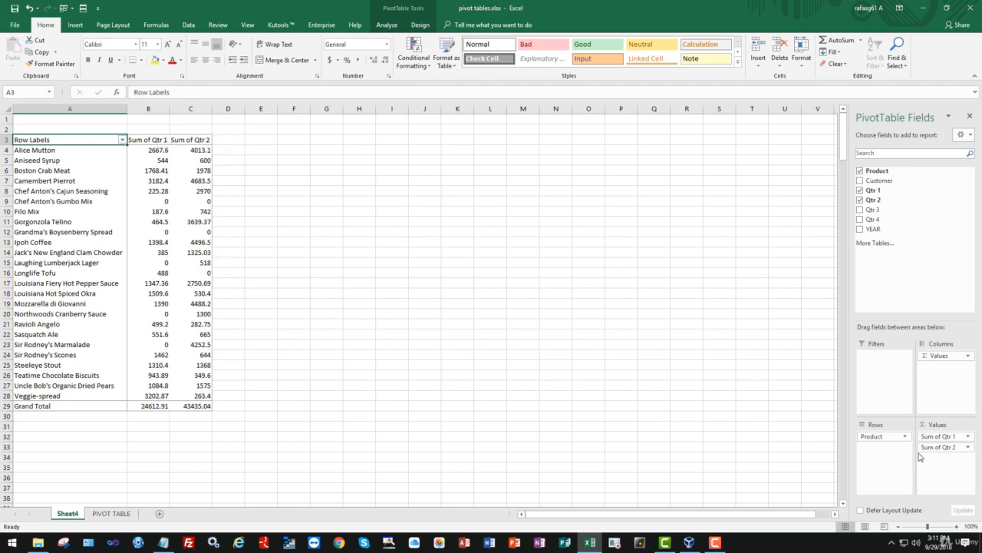
left_click_drag(924, 447, 927, 436)
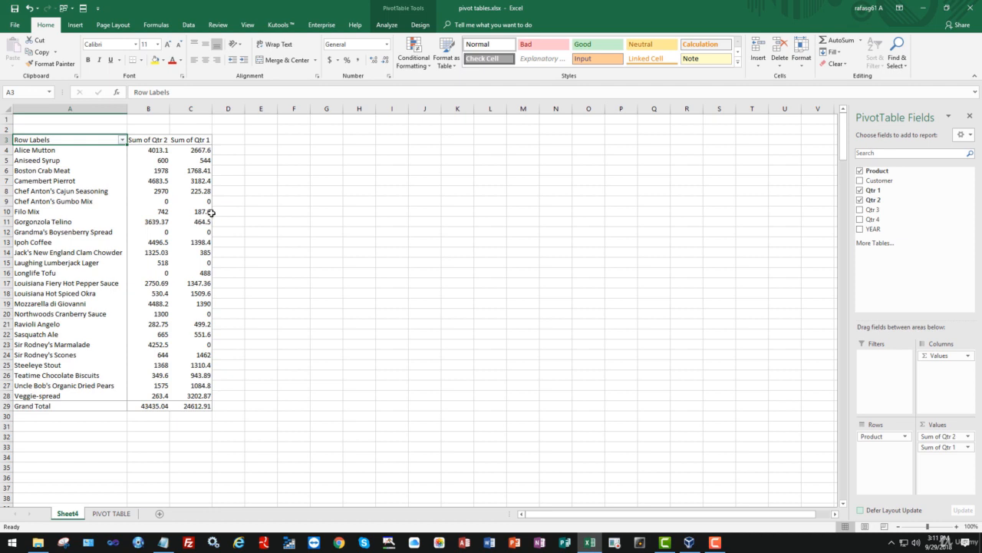
left_click_drag(932, 436, 670, 415)
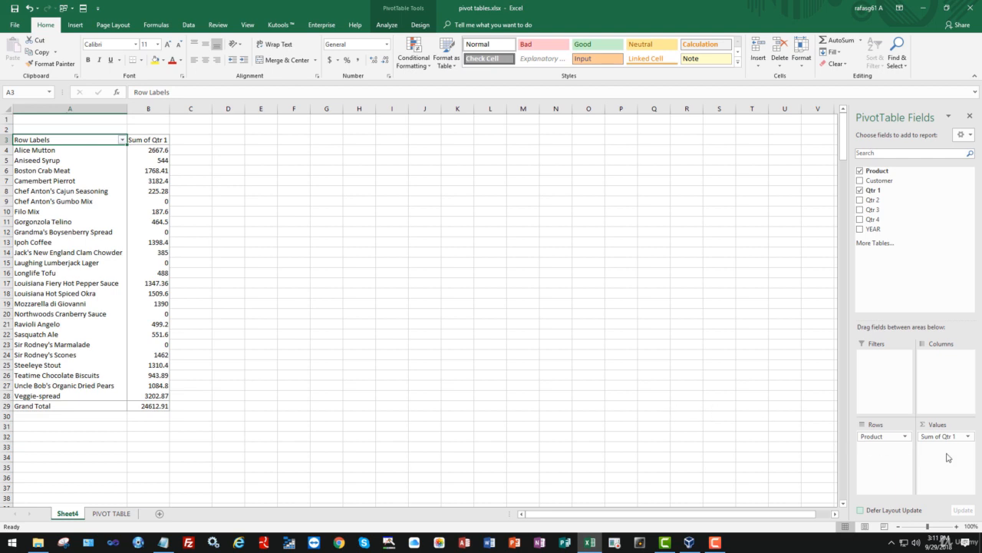
left_click_drag(934, 437, 710, 412)
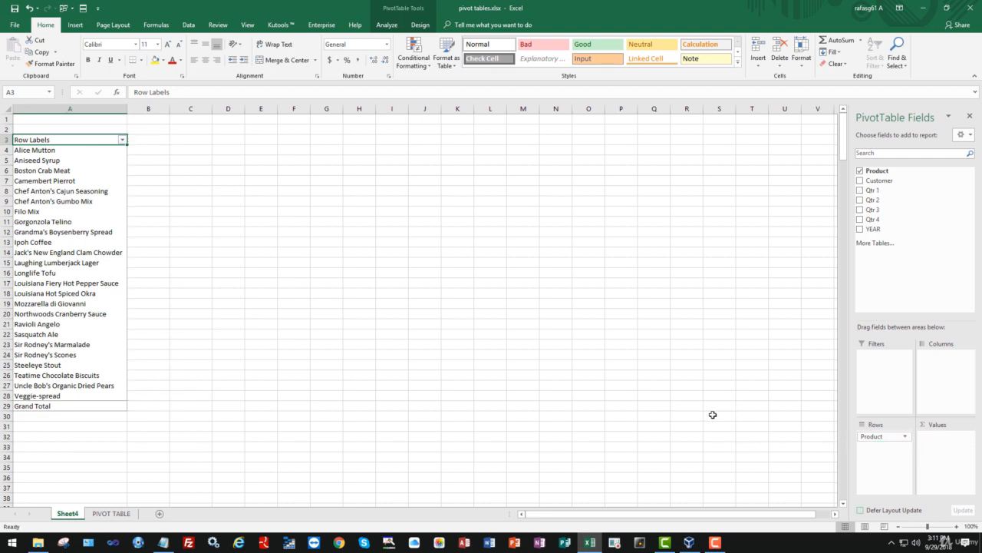
- Add Qtr 1, Qtr 2 and YEAR as summed values and nest Customer under Product in the rows
left_click(861, 191)
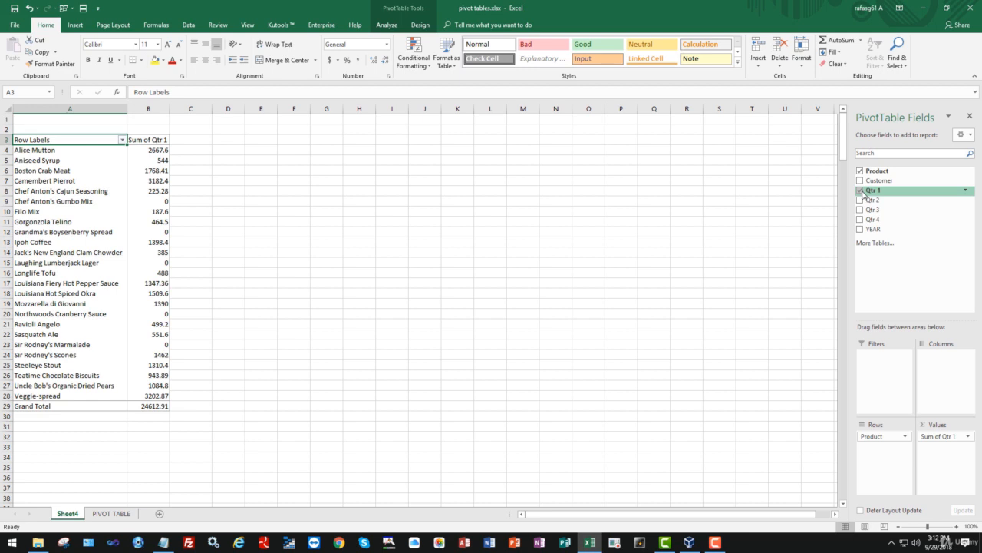
left_click(859, 201)
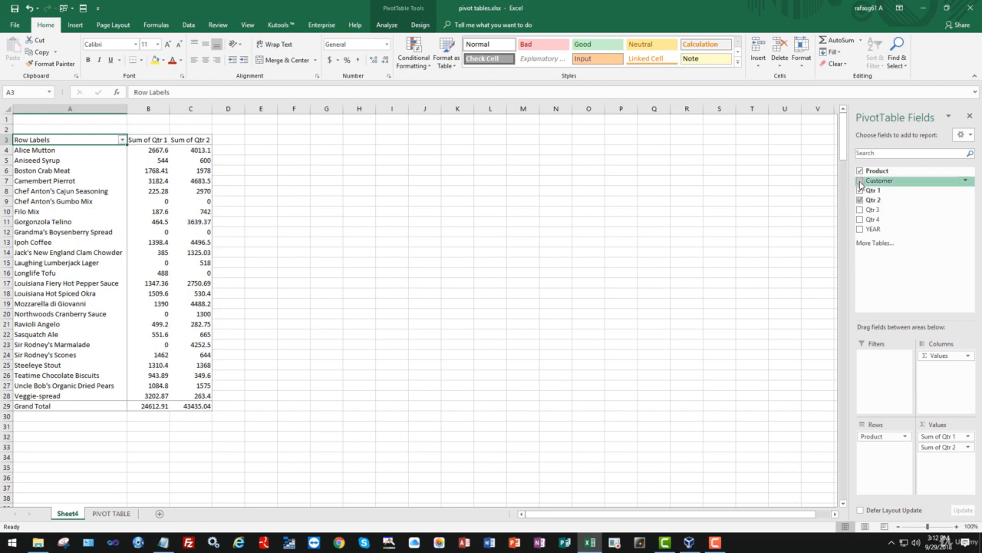
left_click(859, 181)
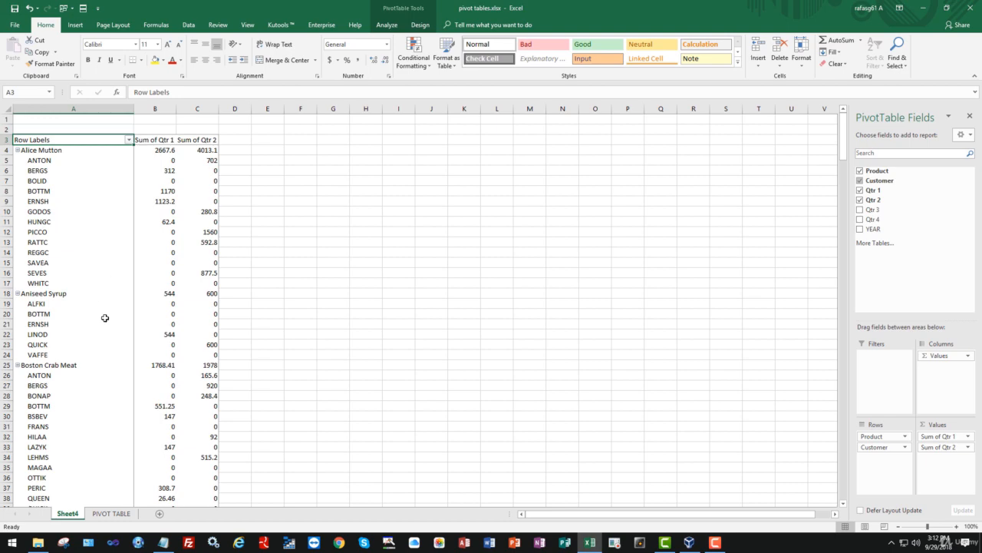
left_click(861, 229)
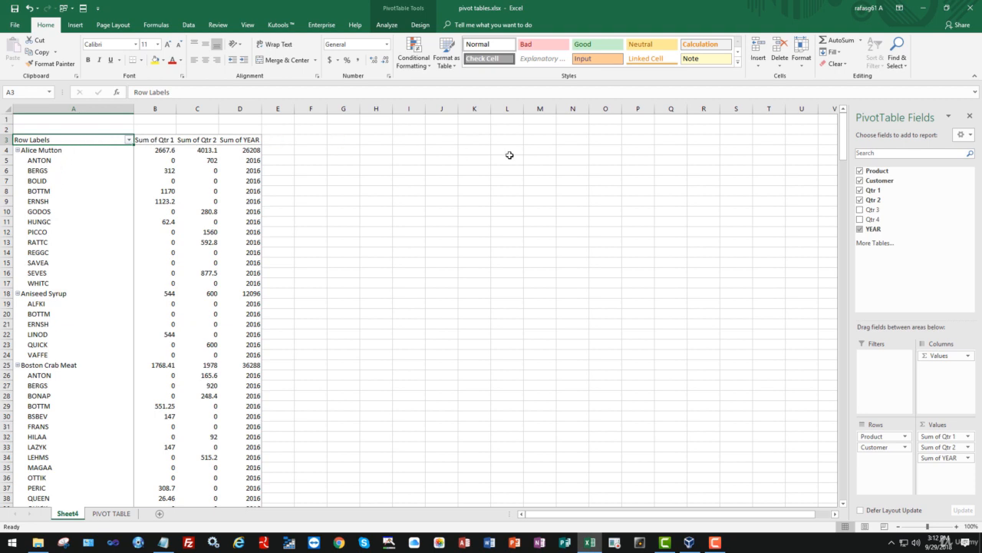
- Clear the Product, Customer, Qtr 1, Qtr 2 and YEAR fields from the pivot table
left_click(859, 170)
left_click(859, 180)
left_click(859, 190)
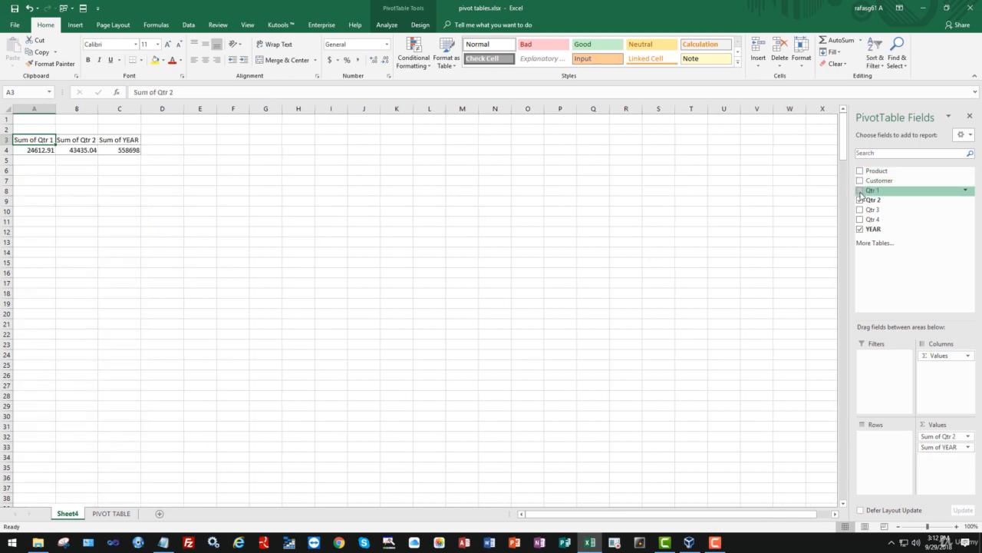
left_click(859, 200)
left_click(859, 228)
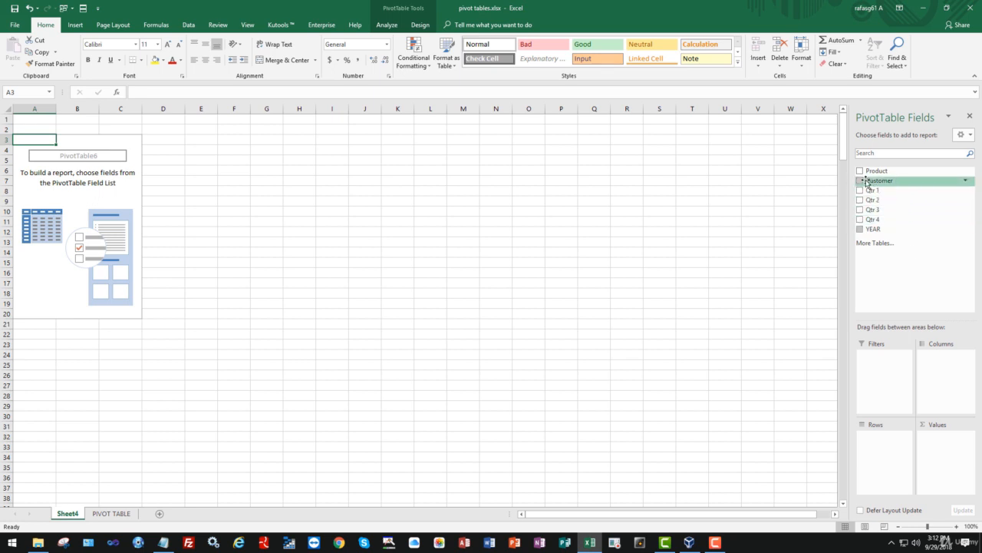
- Group the pivot table's rows by Customer with the Product field nested beneath each customer
left_click(860, 181)
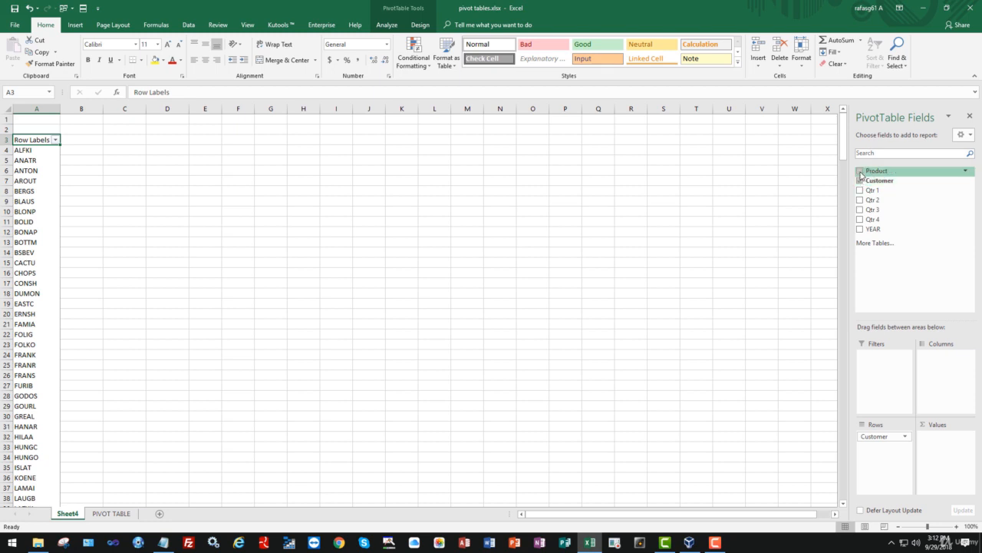
left_click(861, 171)
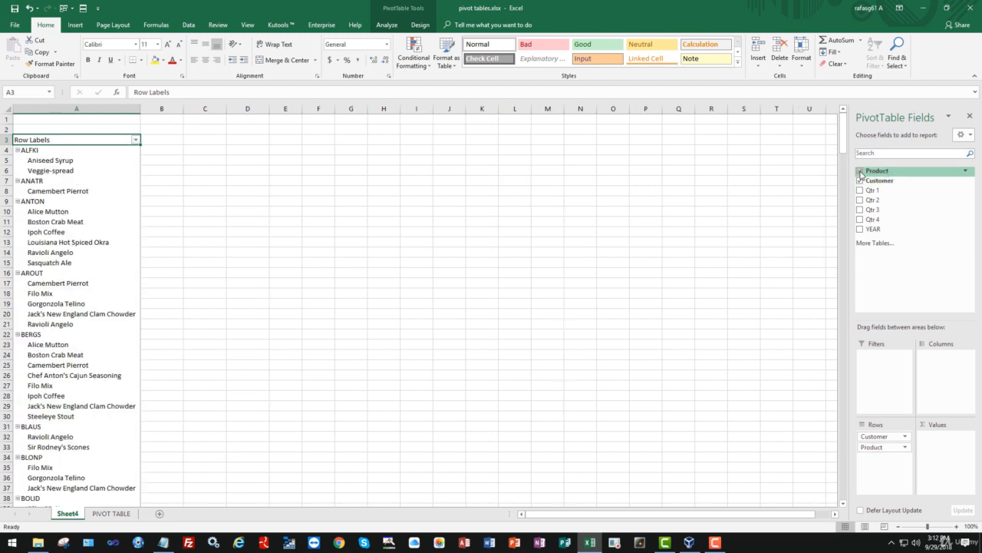